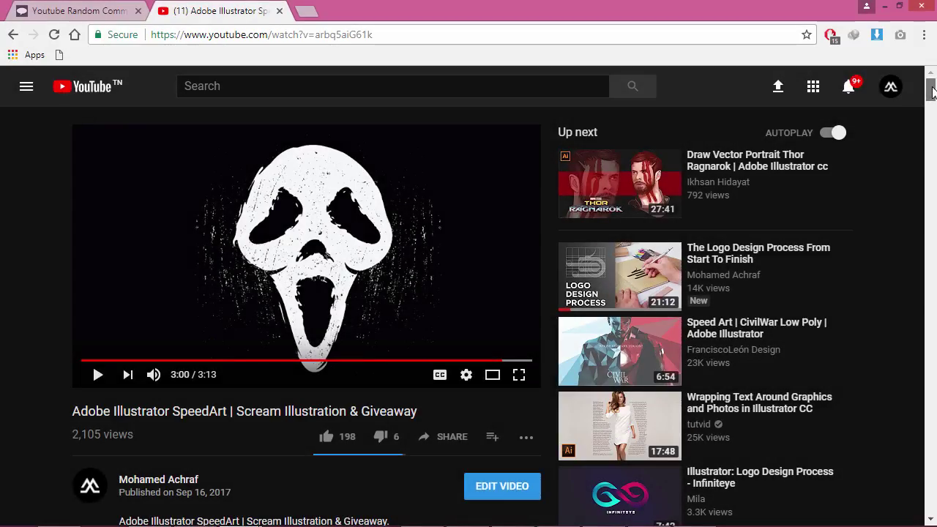
Step: Read the pinned giveaway announcement comment, then select the video's full URL in the address bar
left_click_drag(932, 93, 931, 117)
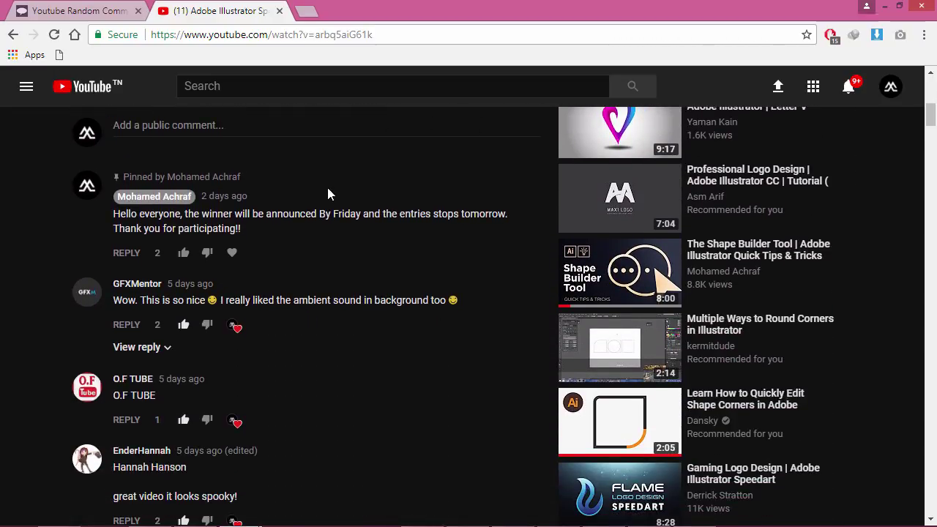
left_click(335, 213)
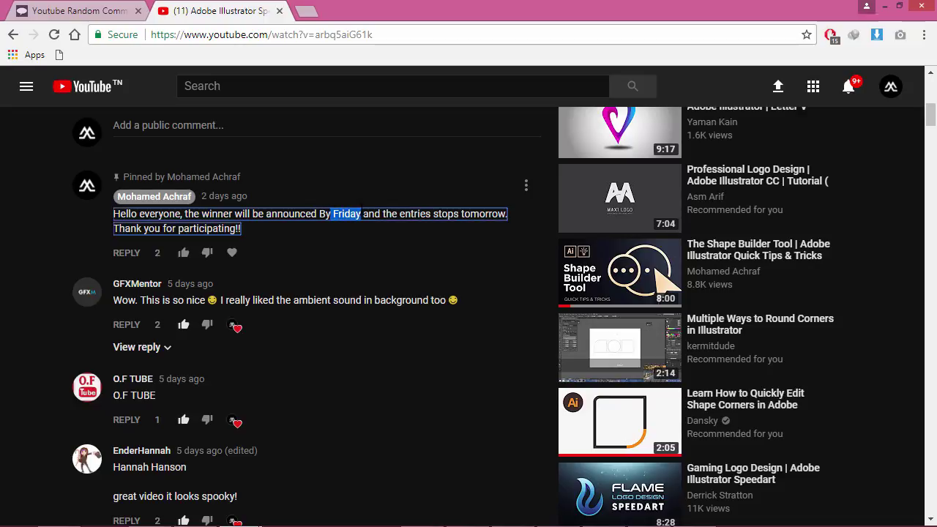
left_click(341, 252)
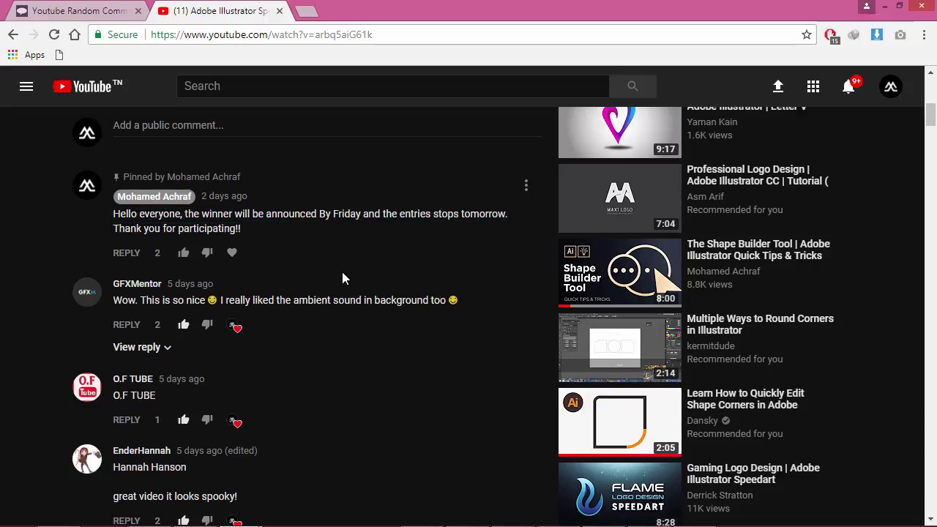
scroll(341, 276, "down", 3)
scroll(341, 289, "up", 4)
scroll(341, 291, "up", 2)
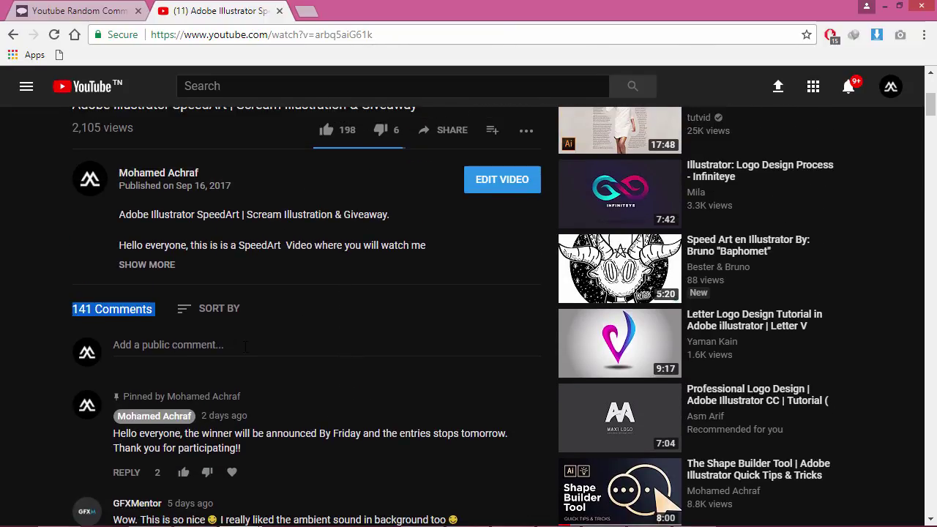
left_click_drag(931, 109, 929, 88)
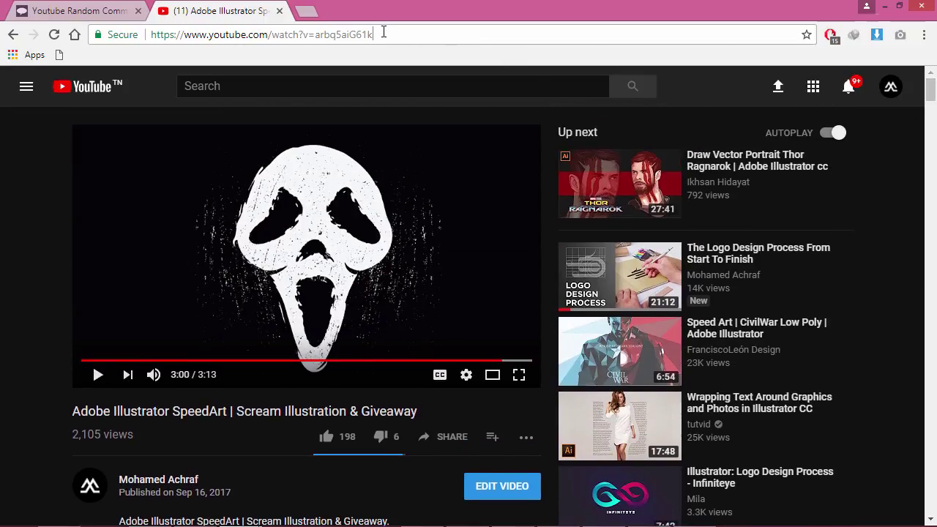
left_click_drag(351, 32, 122, 32)
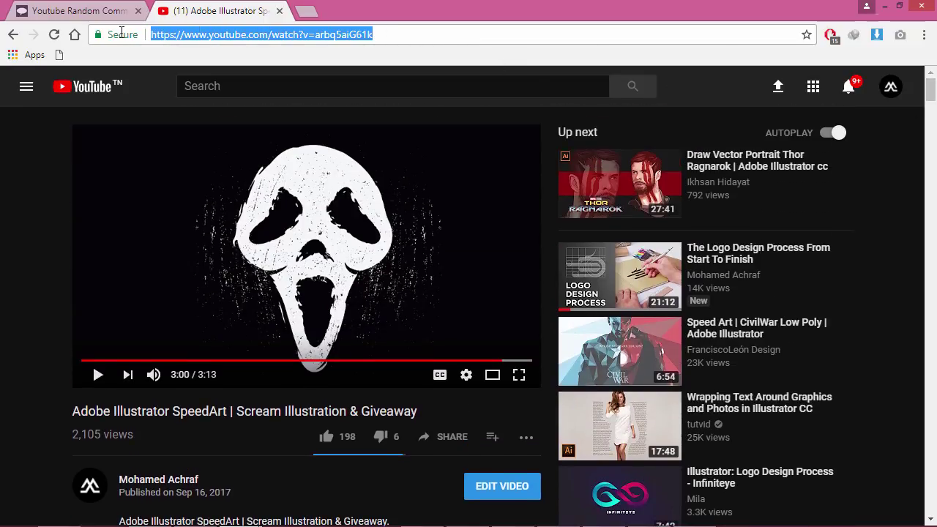
Step: Copy the video URL into Comment Picker and load its 96 unique commenters
right_click(196, 37)
left_click(230, 88)
left_click(101, 12)
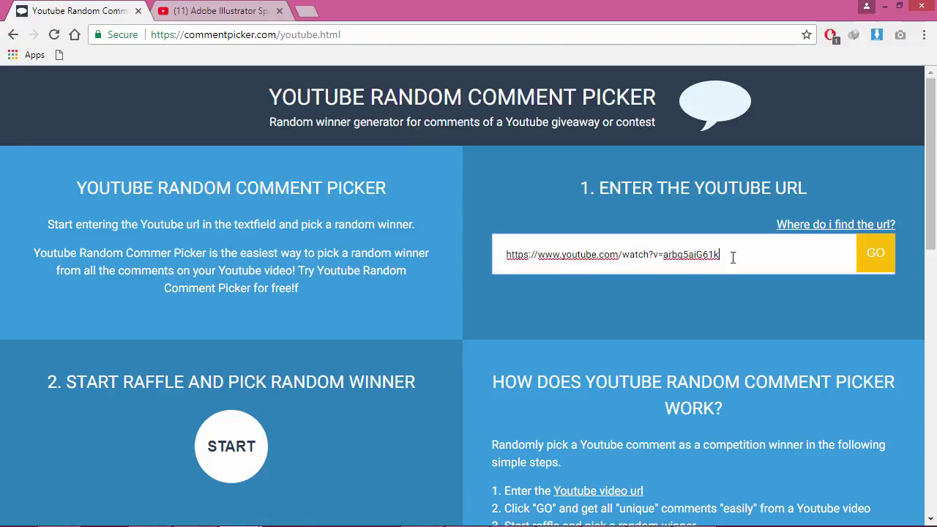
left_click(876, 263)
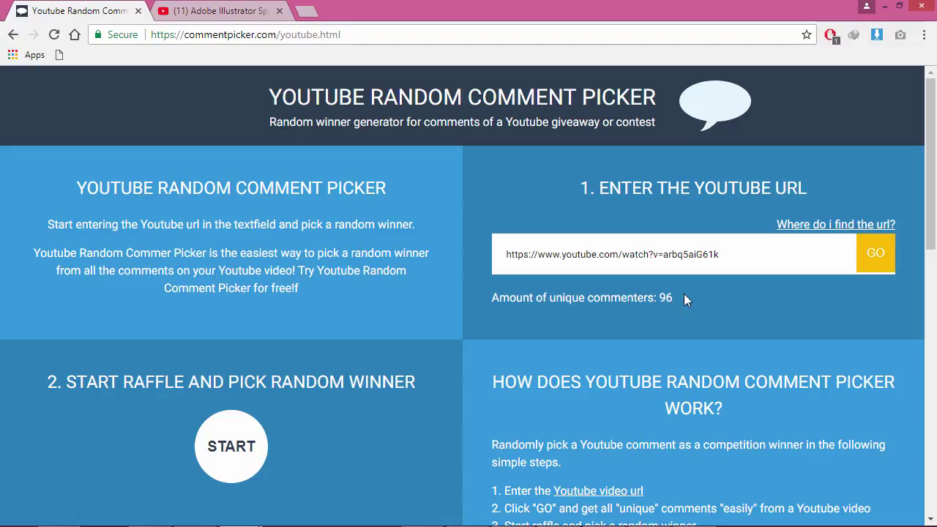
left_click_drag(931, 140, 935, 212)
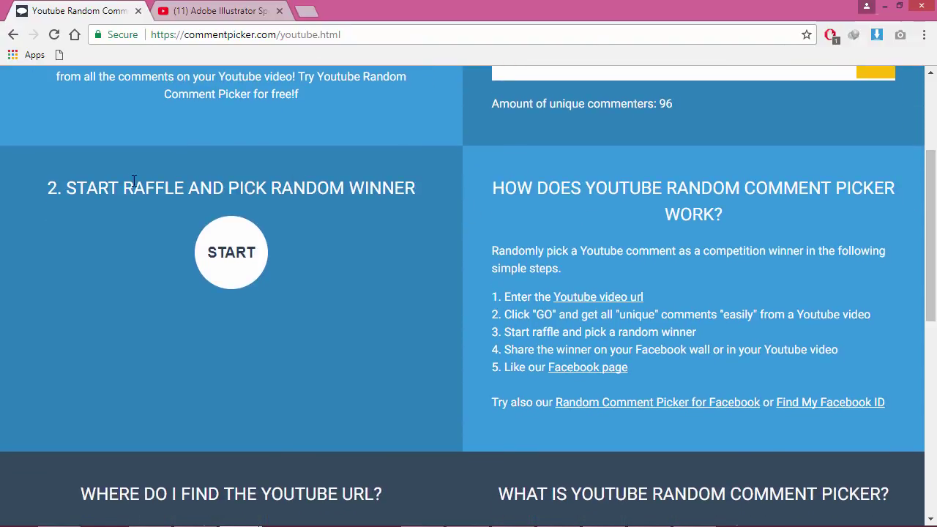
Step: Start the Comment Picker raffle to draw a random winning commenter
left_click(264, 239)
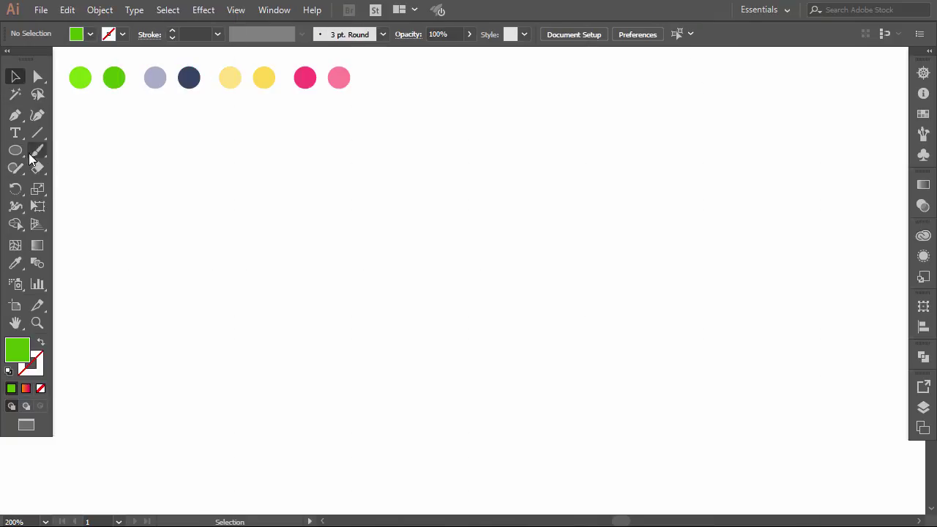
Step: Draw a lavender rectangle and slant its corners into a half trapezoid
key("i")
left_click(156, 77)
key("m")
left_click_drag(373, 228, 452, 308)
key("a")
left_click_drag(373, 307, 408, 307)
mouse_move(538, 200)
left_mouse_down()
mouse_move(451, 318)
mouse_move(429, 307)
left_mouse_up()
key("v")
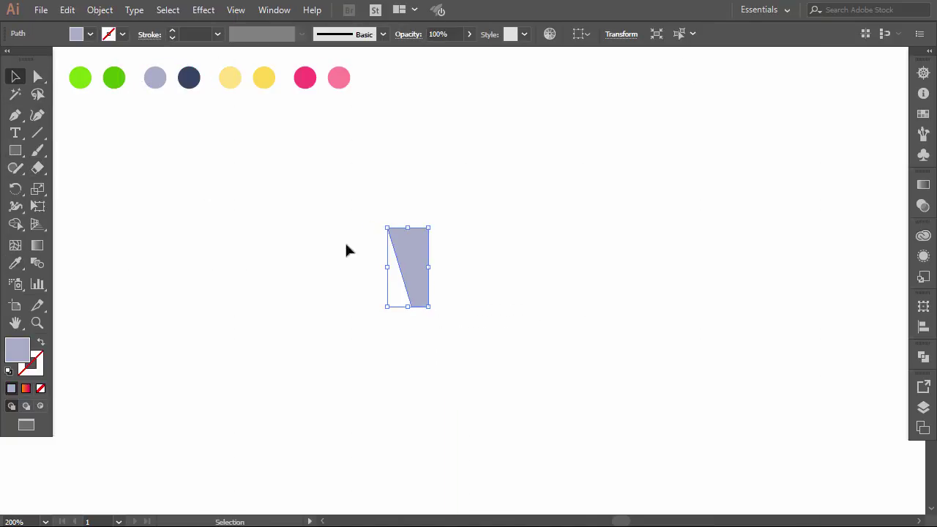
Step: Mirror the half, align and unite both halves into one trapezoid pot, then resize it
left_click(100, 10)
left_click(527, 285)
left_click_drag(450, 273, 455, 274)
key("ctrl+a")
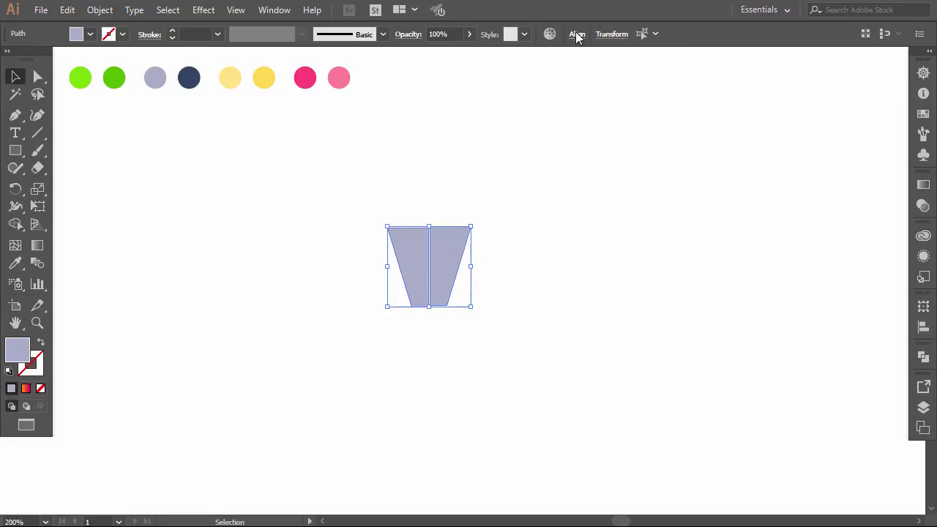
left_click(577, 34)
left_click(923, 356)
mouse_move(589, 228)
left_mouse_down()
mouse_move(439, 308)
mouse_move(428, 279)
left_mouse_up()
left_click(752, 386)
key("a")
key("v")
left_click_drag(387, 226, 349, 203)
left_click_drag(431, 259, 479, 303)
Step: Add a thin lavender rim with rounded ends across the pot top
key("m")
left_click_drag(391, 274, 542, 290)
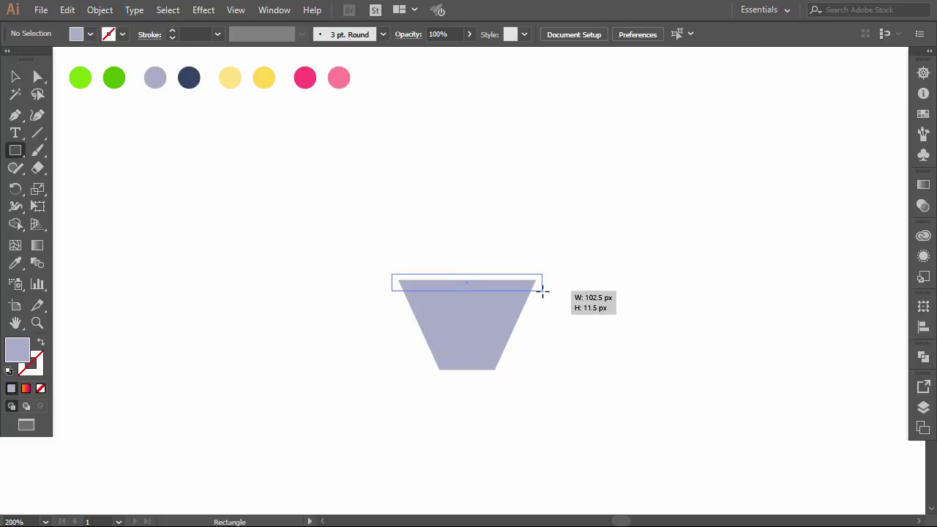
key("v")
left_click_drag(286, 203, 479, 312)
Step: Draw a navy shading wedge under the pot rim
key("p")
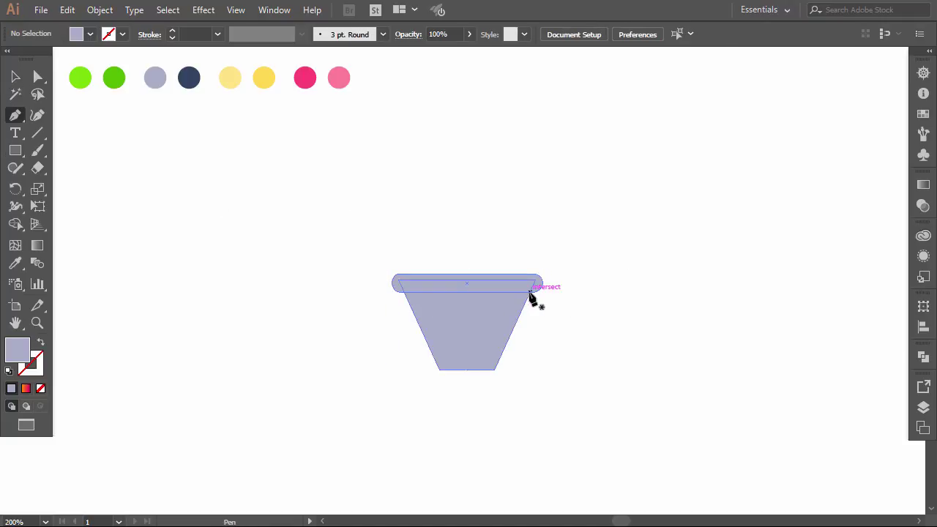
left_click(529, 293)
left_click(411, 308)
left_click(16, 77)
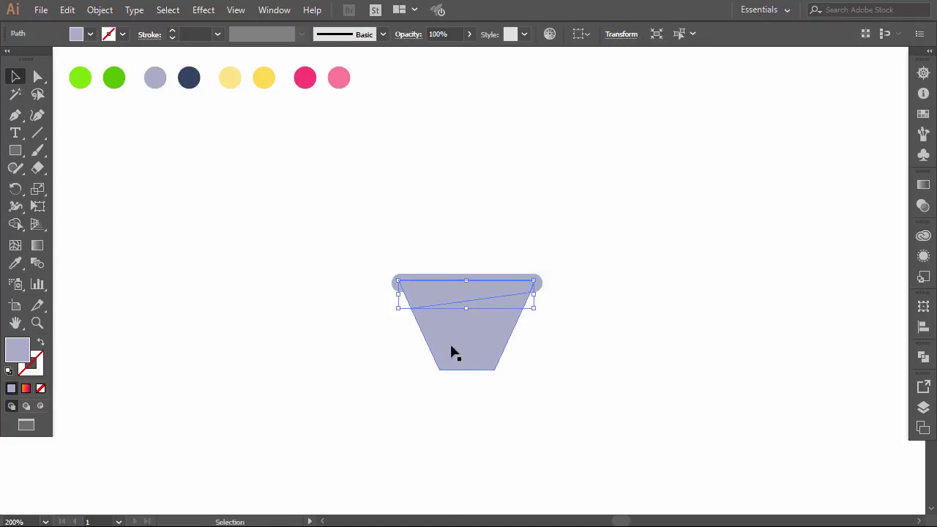
key("i")
left_click(188, 78)
Step: Draw a flat shadow ellipse positioned under the pot base
key("v")
left_click_drag(15, 150, 69, 183)
left_click_drag(410, 376, 589, 396)
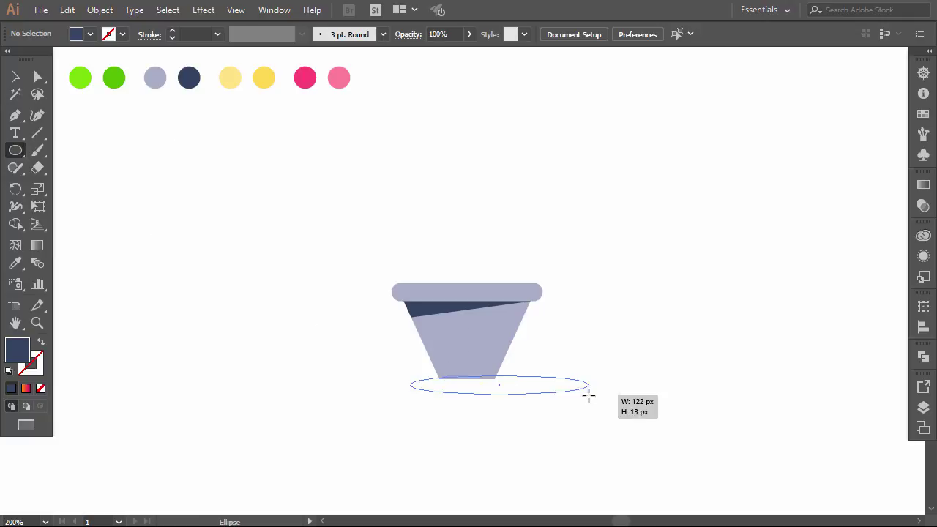
key("v")
right_click(519, 386)
key("Escape")
left_click_drag(512, 385, 476, 380)
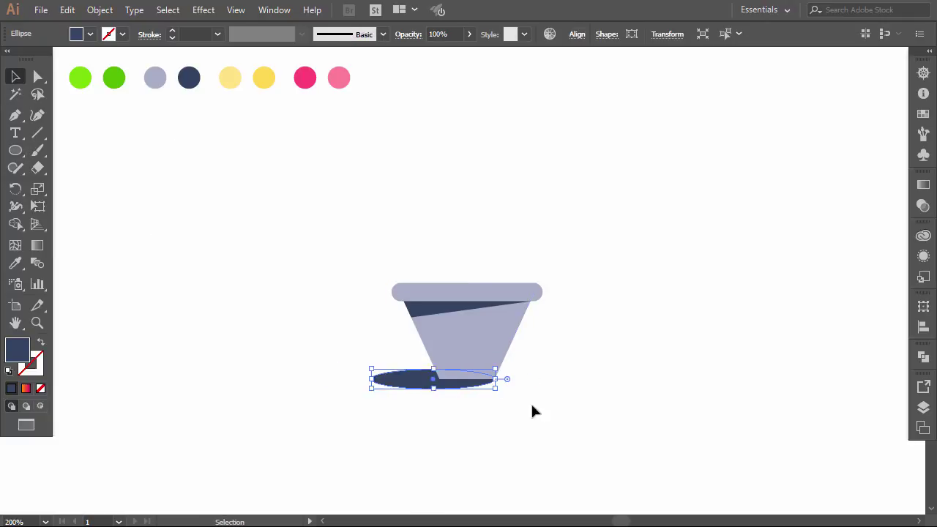
left_click(534, 411)
Step: Set the shadow ellipse to 50% opacity and send it behind the pot
left_click(439, 378)
left_click(469, 35)
left_click_drag(468, 53, 439, 53)
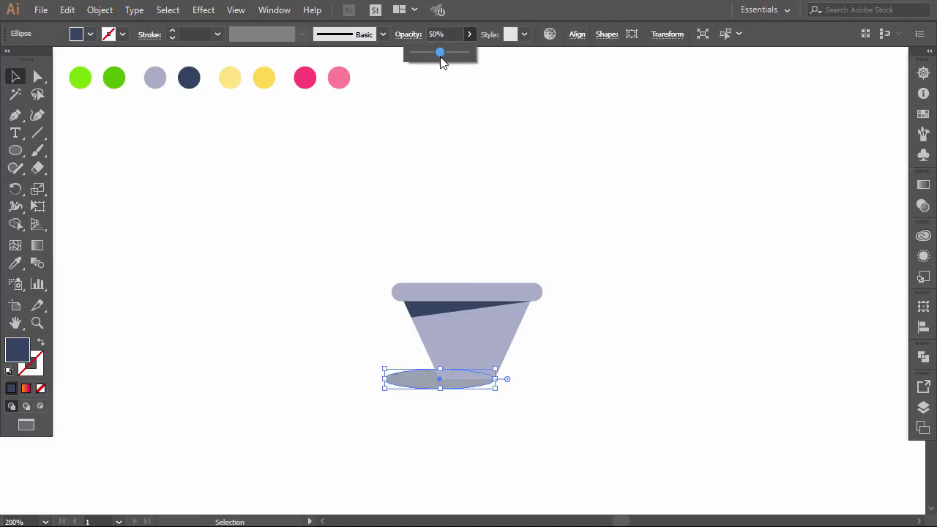
key("ctrl+shift+bracketleft")
left_click(568, 303)
Step: Draw a large navy circle above the pot
scroll(84, 171, "up", 1)
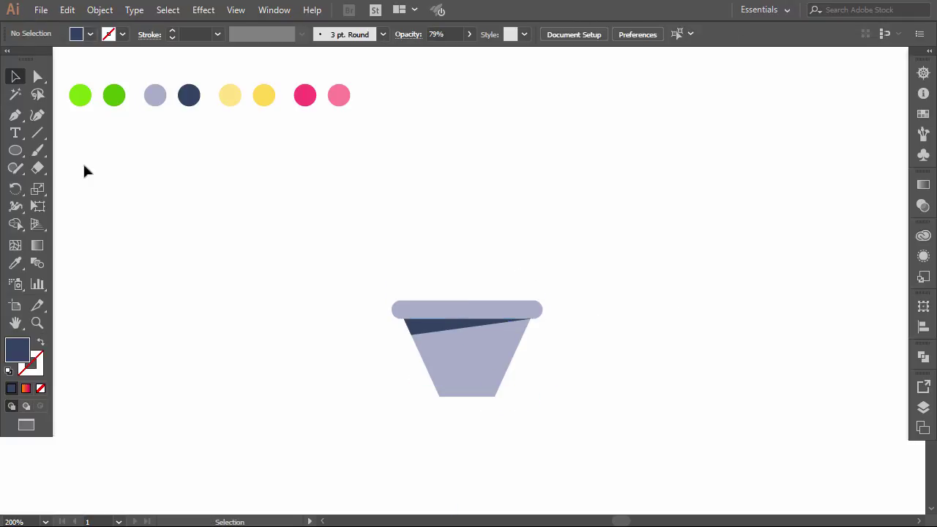
scroll(84, 170, "down", 1)
key("l")
left_click_drag(612, 280, 482, 121)
Step: Move the circle down onto the pot, send it behind the rim, and fill it lime green
key("v")
left_click_drag(530, 238, 440, 238)
left_click(472, 316, "shift")
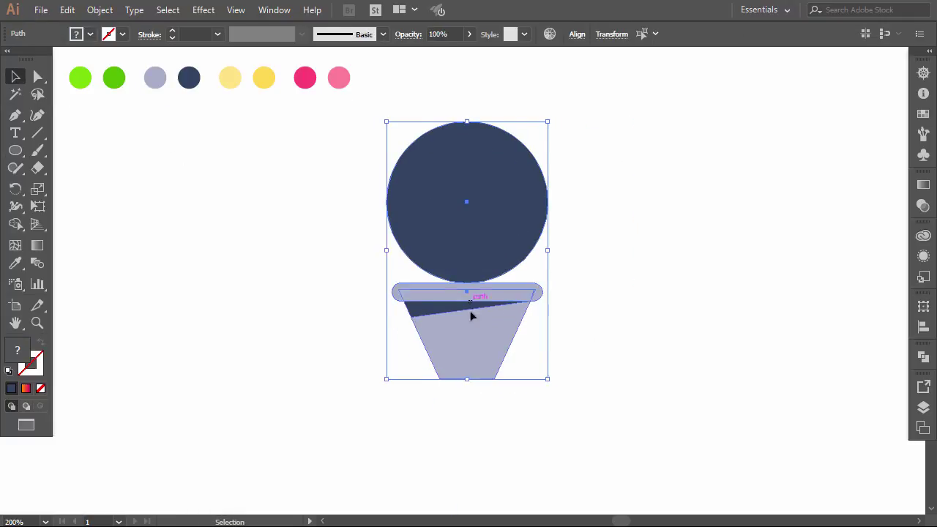
left_click(468, 213)
left_click_drag(477, 161, 472, 192)
right_click(488, 193)
left_click(335, 454)
key("i")
left_click(80, 78)
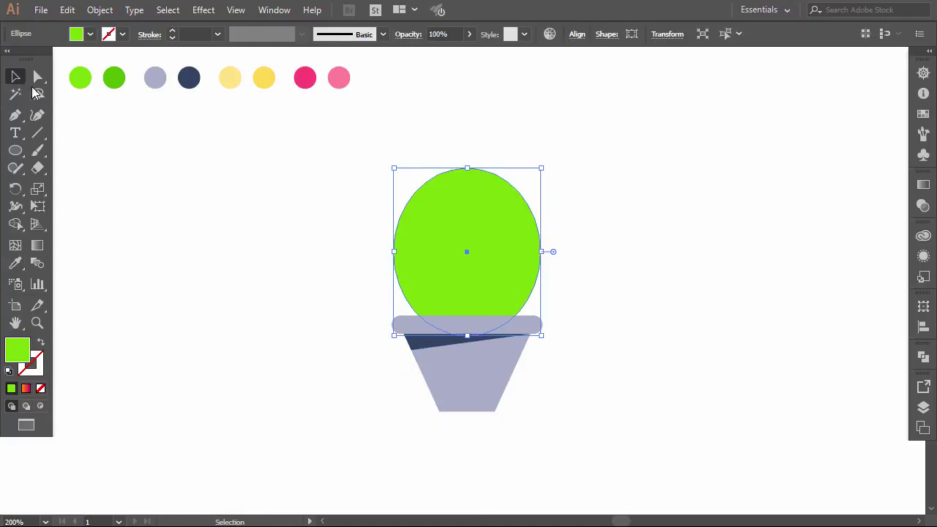
Step: Make an offset copy of the cactus body as a white Overlay highlight at 26% opacity
left_click(343, 167)
left_click_drag(479, 240, 472, 248)
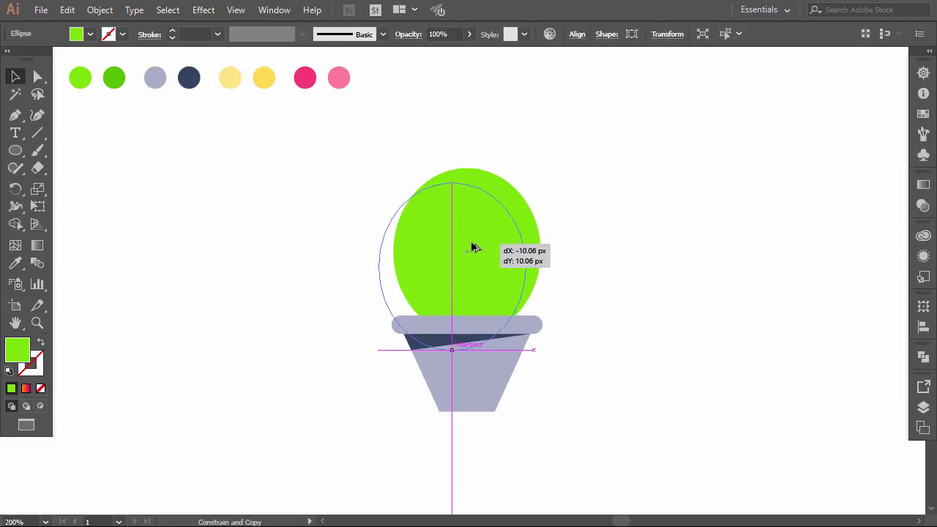
left_click(15, 224)
left_click(431, 209, "alt")
key("a")
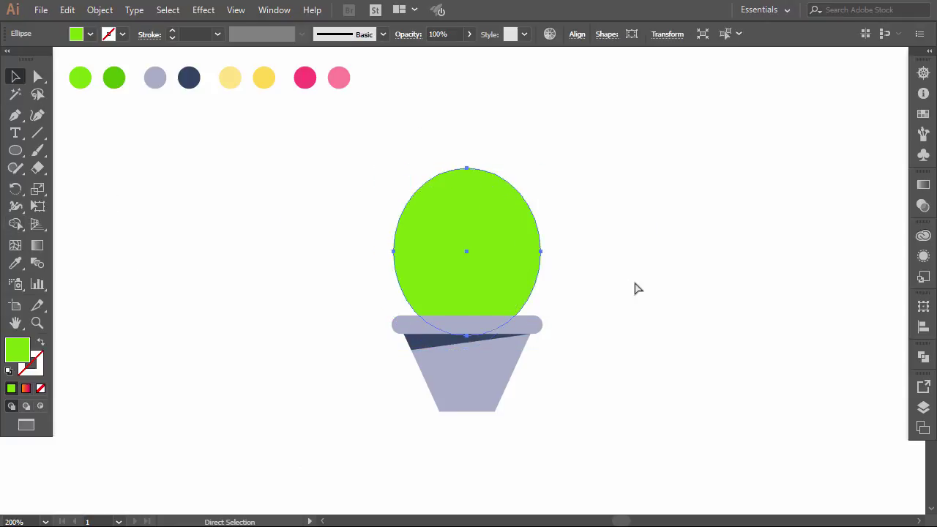
left_click(923, 206)
left_click(776, 200)
left_click(774, 336)
key("i")
left_click(508, 184)
left_click_drag(886, 199, 846, 225)
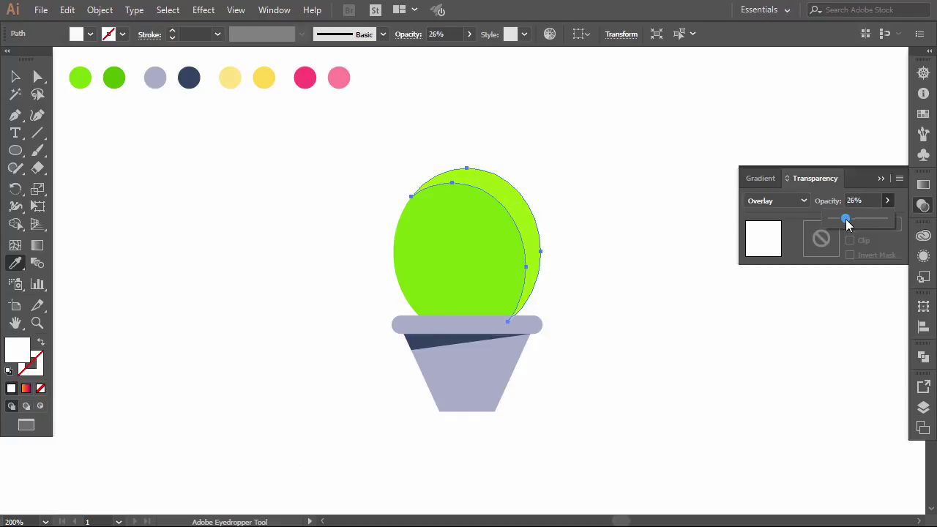
key("v")
Step: Cut a darker green shading crescent on the cactus's left side
left_click_drag(430, 262, 414, 302)
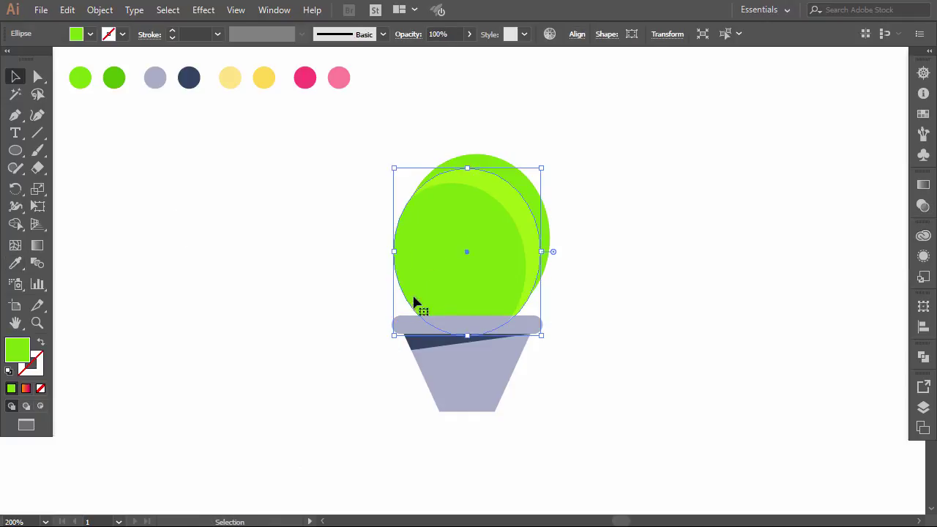
left_click(441, 254)
key("i")
left_click(103, 81)
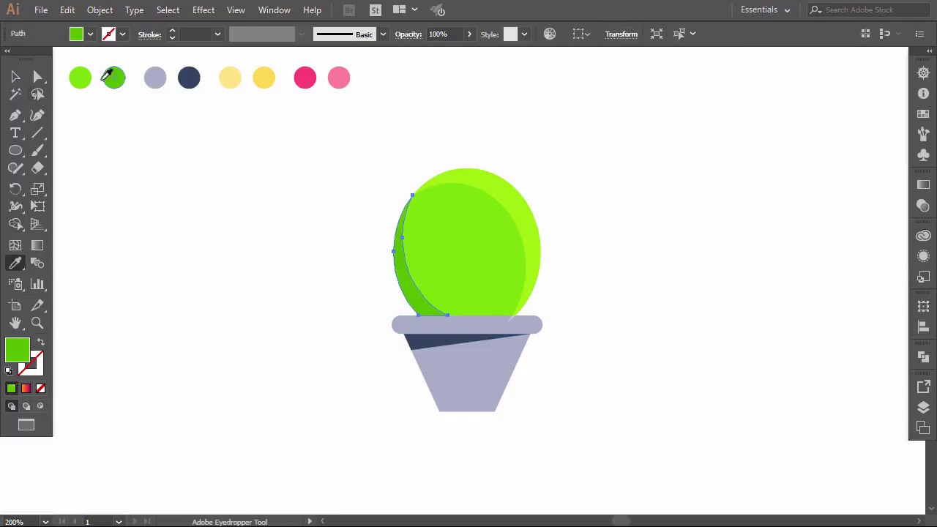
Step: Zoom in and draw a small rounded-rectangle spike at the cactus top
key("v")
left_click(606, 272)
key("ctrl+plus")
left_click_drag(15, 150, 49, 150)
mouse_move(457, 170)
left_mouse_down()
mouse_move(467, 180)
mouse_move(469, 155)
mouse_move(509, 176)
left_mouse_up()
Step: Reselect the top spike among the overlapping cactus shapes
key("v")
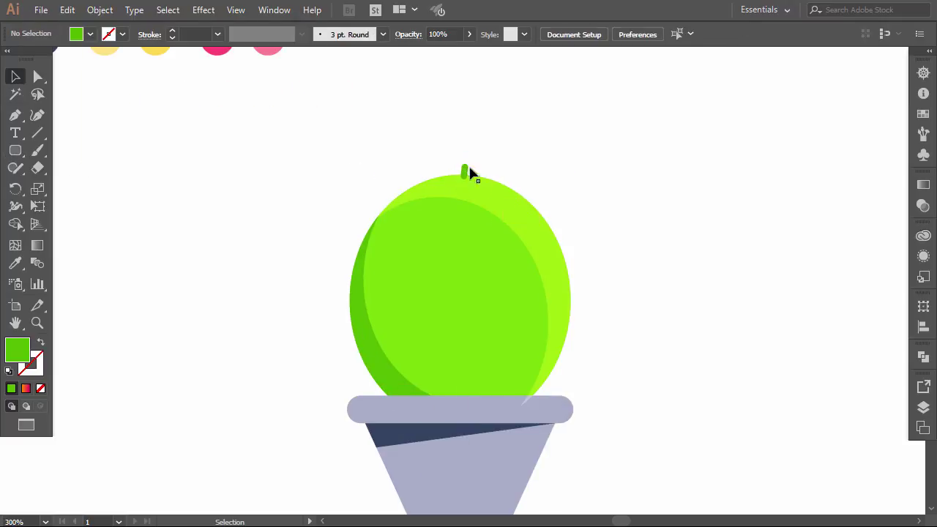
key("i")
left_click(471, 167)
left_click(504, 209)
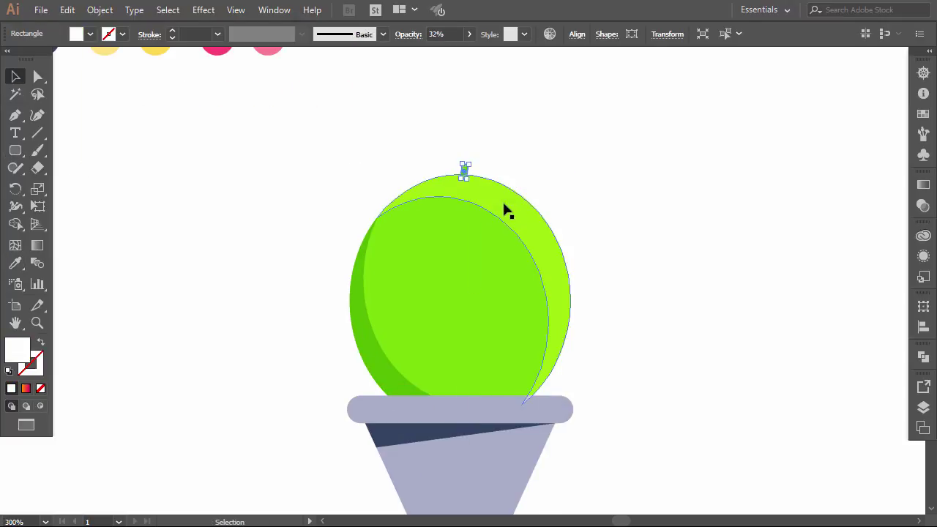
left_click(479, 172)
left_click(482, 184)
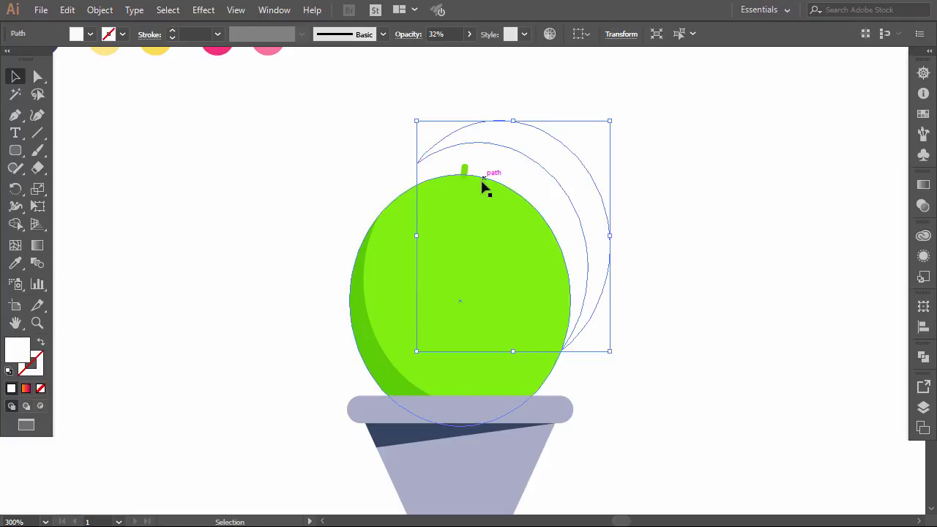
left_click(463, 170)
left_click(539, 150)
left_click(463, 168)
left_click(16, 263)
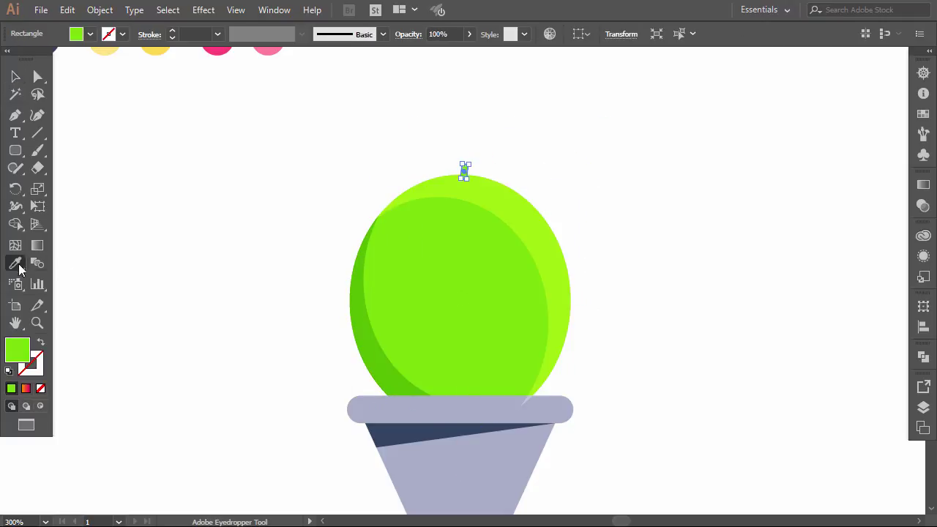
Step: Add rotated spike copies across the top and down the cactus's right edge
left_click_drag(464, 170, 490, 170)
left_click_drag(496, 164, 516, 185)
mouse_move(521, 178)
left_mouse_down()
mouse_move(539, 207)
mouse_move(551, 195)
mouse_move(543, 205)
mouse_move(561, 235)
mouse_move(569, 231)
mouse_move(570, 270)
left_mouse_up()
mouse_move(578, 263)
left_mouse_down()
mouse_move(594, 277)
mouse_move(571, 308)
mouse_move(577, 329)
left_mouse_up()
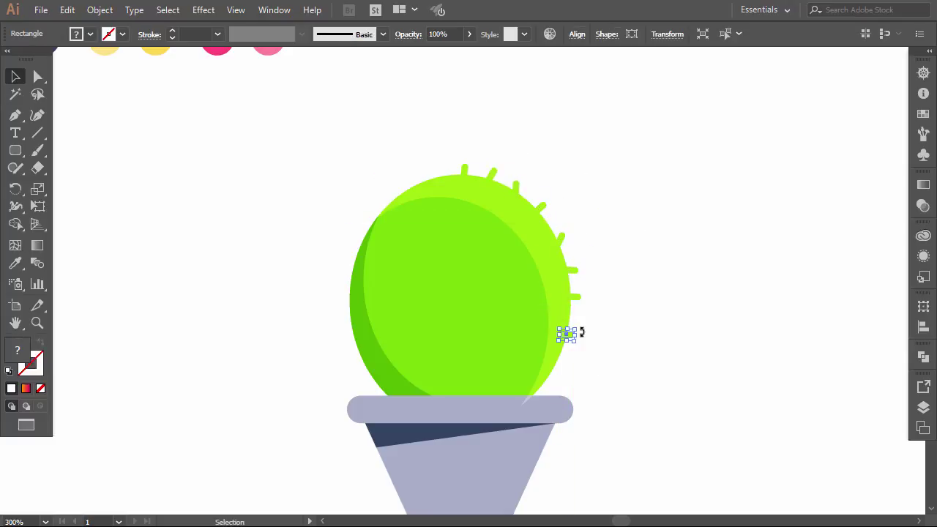
left_click(604, 335)
Step: Copy a spike onto the upper left edge and recolour it to the cactus green
left_click_drag(425, 170, 366, 224)
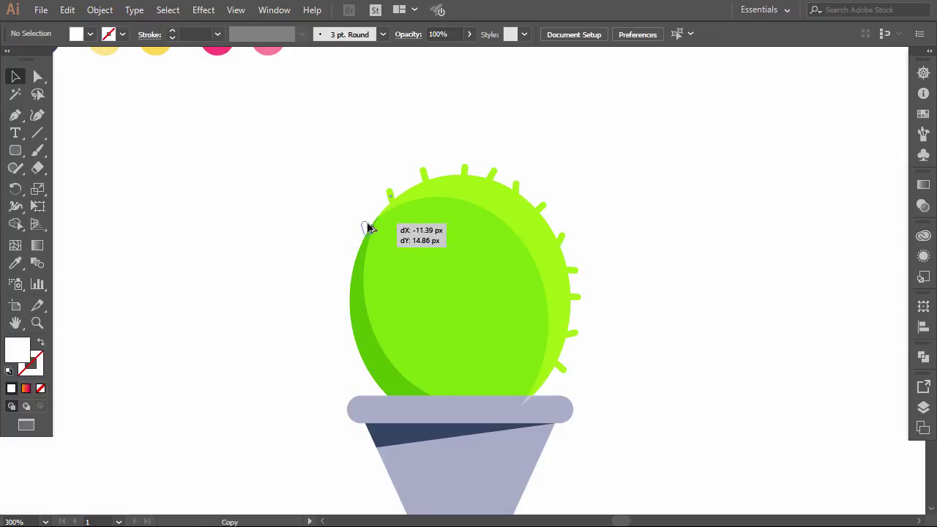
left_click(359, 216)
key("i")
left_click(380, 316)
key("v")
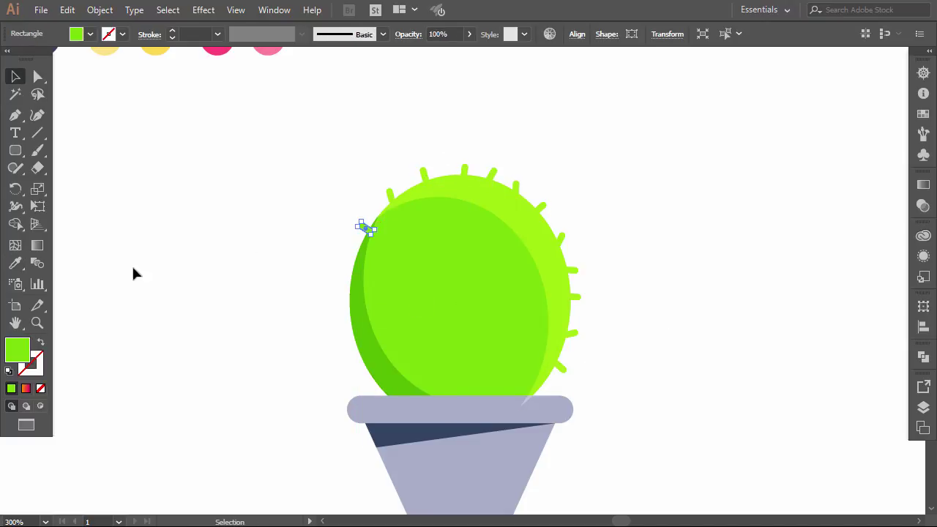
left_click(122, 165)
Step: Add more spike copies down the cactus's left edge
left_click(363, 227)
key("i")
key("v")
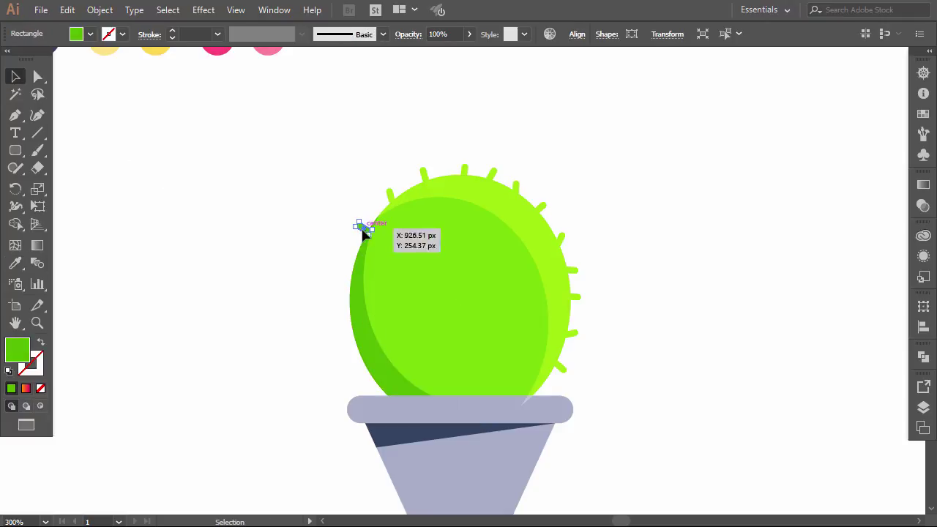
left_click_drag(365, 228, 344, 267)
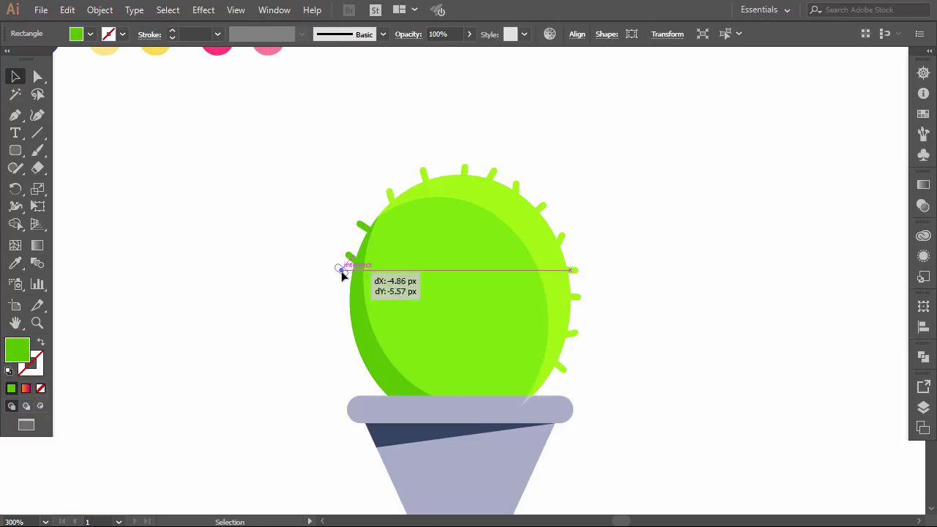
left_click_drag(336, 308, 334, 341)
left_click(319, 359)
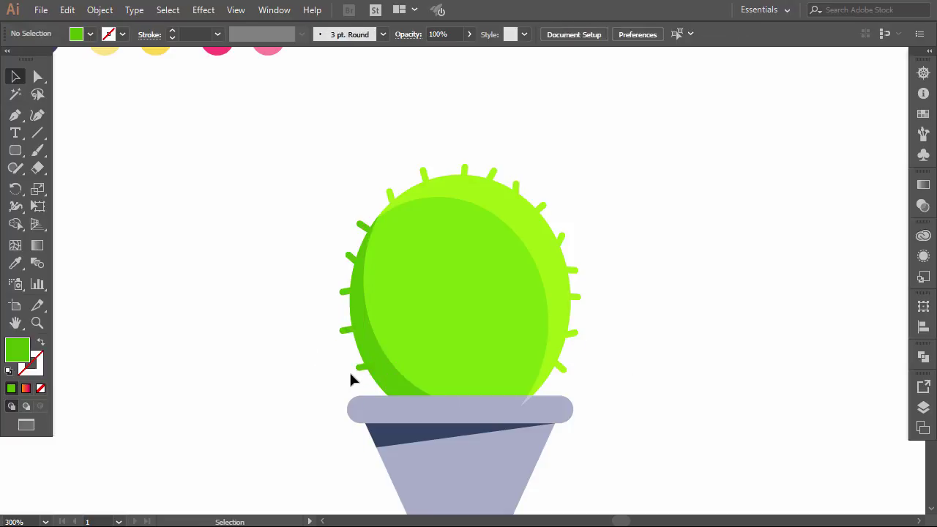
Step: Copy two small navy swatch circles onto the cactus body as eyes
scroll(518, 261, "down", 1, "alt")
mouse_move(210, 93)
left_mouse_down()
mouse_move(507, 260)
mouse_move(493, 253)
left_mouse_up()
key("i")
left_click(499, 256)
Step: Make both cactus eyes navy and spread them apart
key("v")
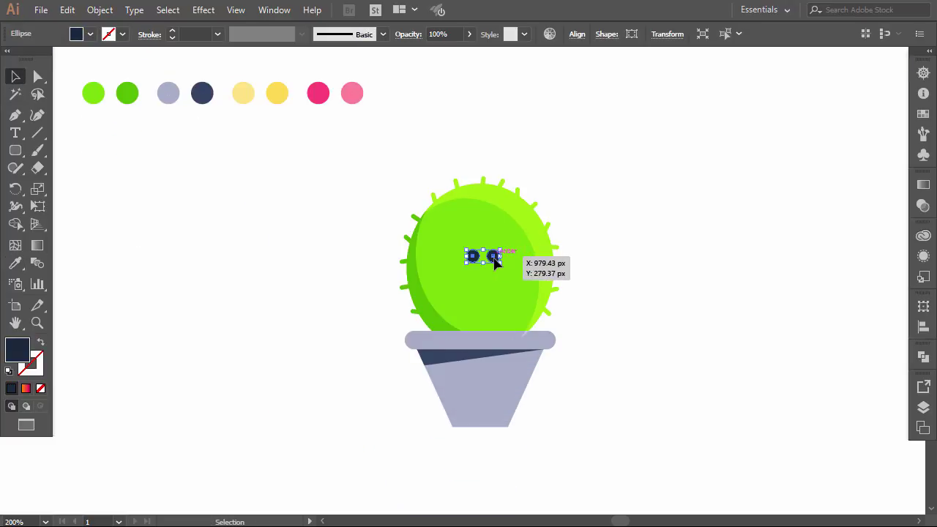
key("i")
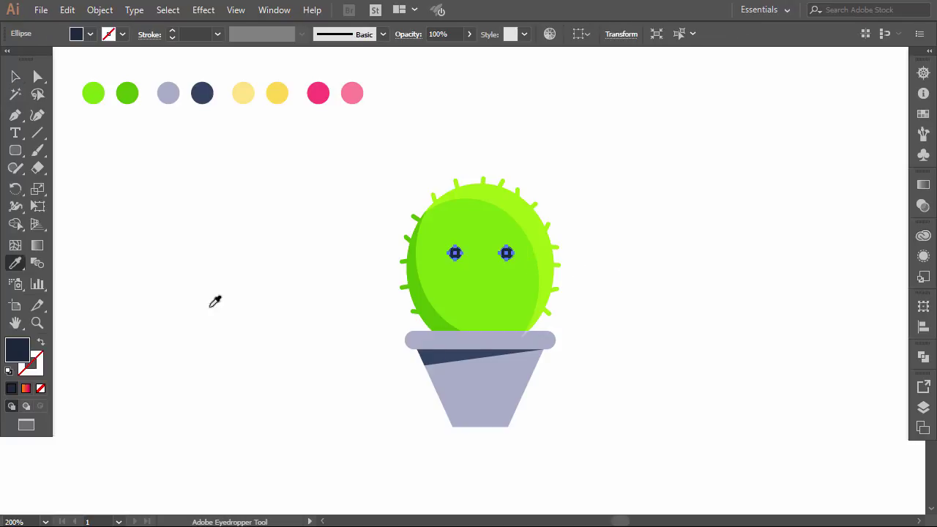
left_click(202, 93)
Step: Draw a navy circle mouth, delete its top anchor, and round the top corners
key("ctrl+shift+a")
key("l")
left_click_drag(451, 262, 506, 318)
key("a")
left_click(480, 262)
key("Delete")
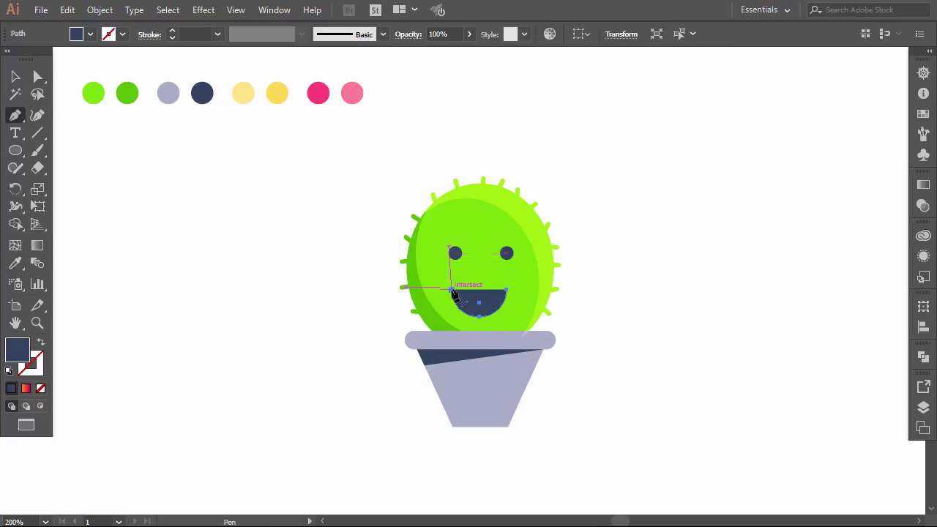
key("ctrl+shift+a")
left_click(449, 284)
left_click_drag(462, 284, 512, 293)
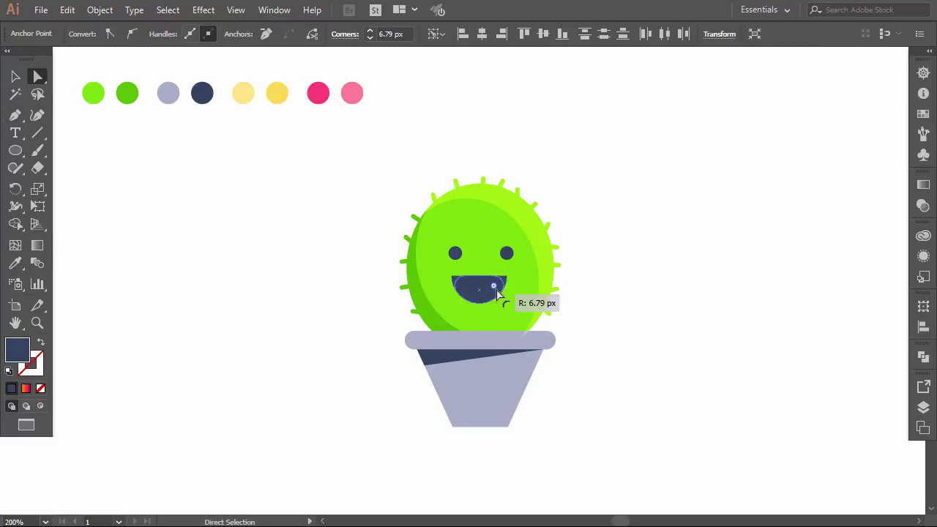
key("v")
key("ctrl+shift+a")
Step: Add a pink circle tongue clipped inside the mouth
double_click(451, 258)
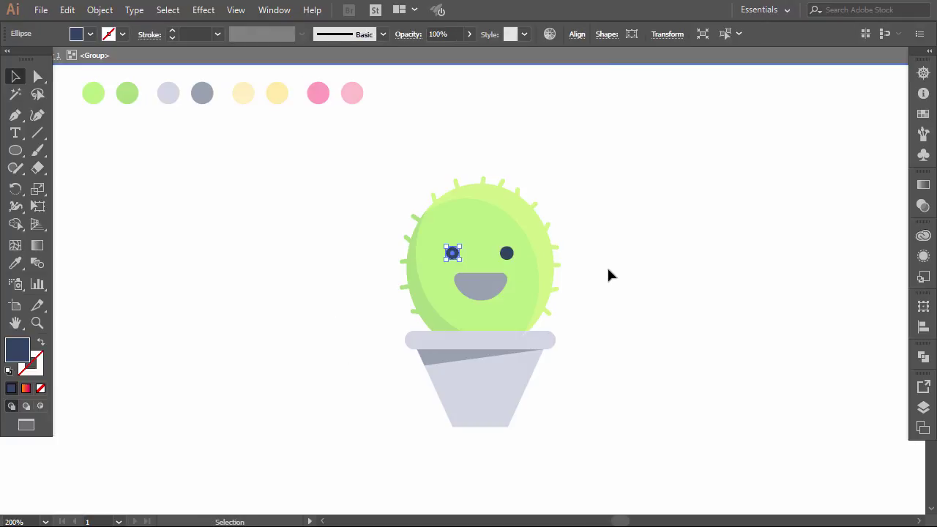
key("Escape")
key("ctrl+shift+a")
key("l")
left_click_drag(456, 276, 504, 316)
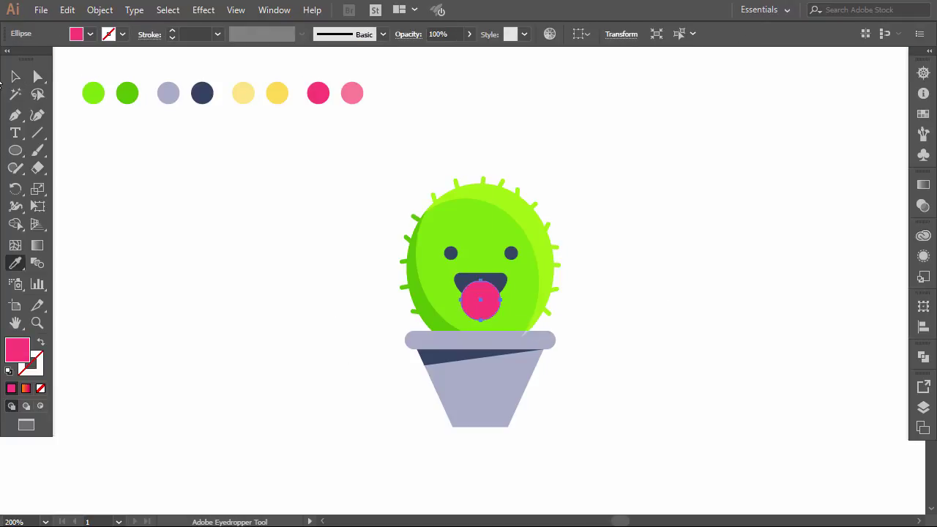
double_click(17, 350)
left_click(621, 182)
key("ctrl+7")
key("ctrl+shift+a")
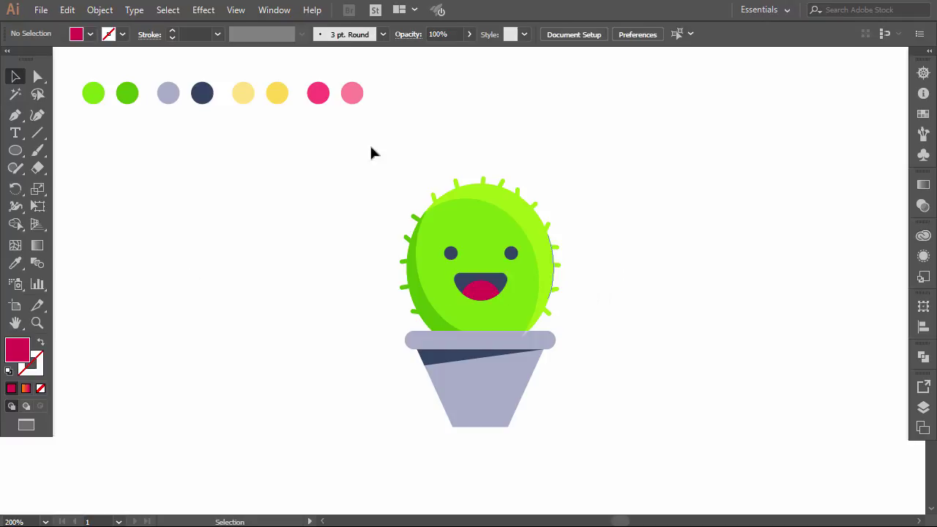
left_click(450, 183)
Step: Copy pink circles onto the cactus top as petals, sent behind the cactus, with lighter outer petals
key("ctrl+shift+a")
mouse_move(321, 99)
left_mouse_down()
mouse_move(456, 186)
mouse_move(503, 184)
mouse_move(492, 187)
left_mouse_up()
key("ctrl+d")
right_click(445, 170)
left_click(324, 434)
key("i")
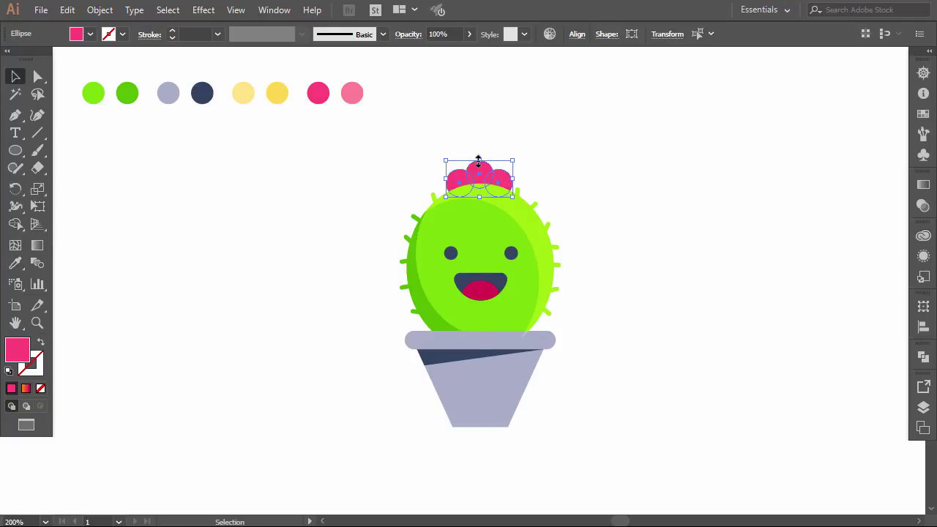
key("i")
left_click(352, 92)
key("v")
left_click(602, 201)
Step: Draw a curved unfilled stripe path with a 7 pt stroke at 19% opacity
key("p")
left_click(472, 137)
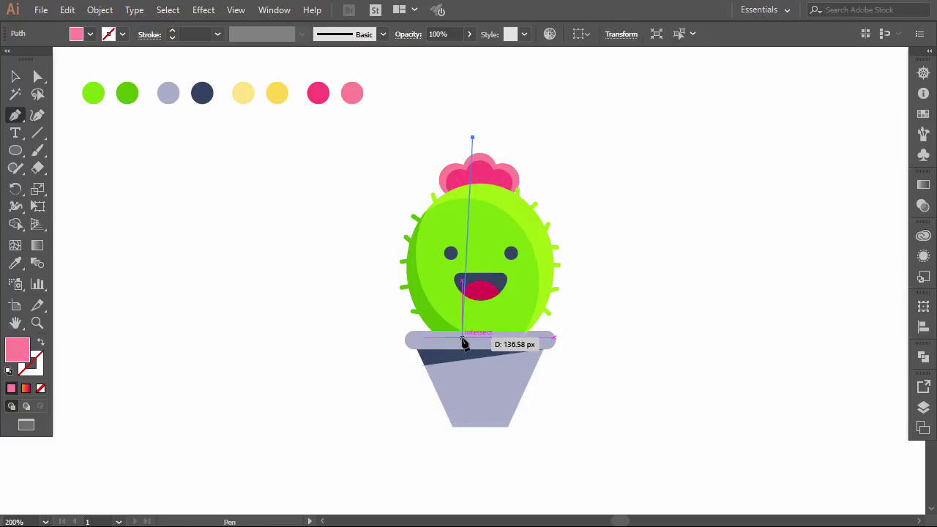
left_click_drag(491, 416, 534, 450)
left_click(584, 437)
double_click(18, 350)
left_click(634, 203)
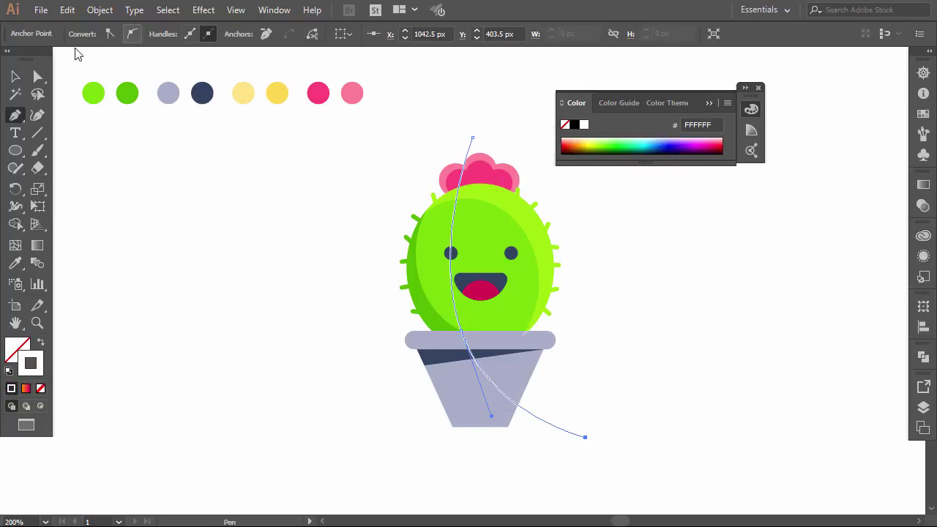
key("v")
left_click(172, 31)
left_click(470, 34)
left_click_drag(469, 52, 425, 52)
left_click(453, 197)
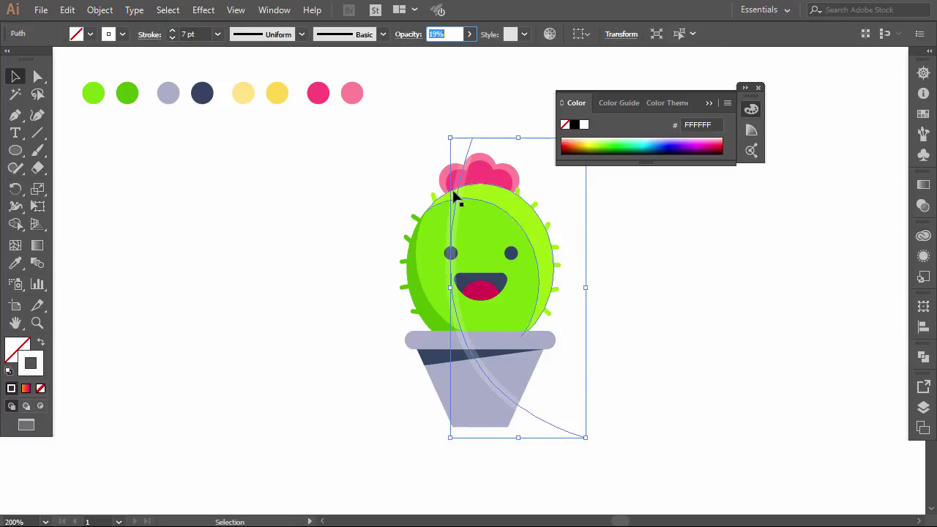
Step: Apply a Zig Zag distortion with size 3 and 8 ridges per segment
left_click(203, 9)
left_click(230, 36)
left_click(689, 209)
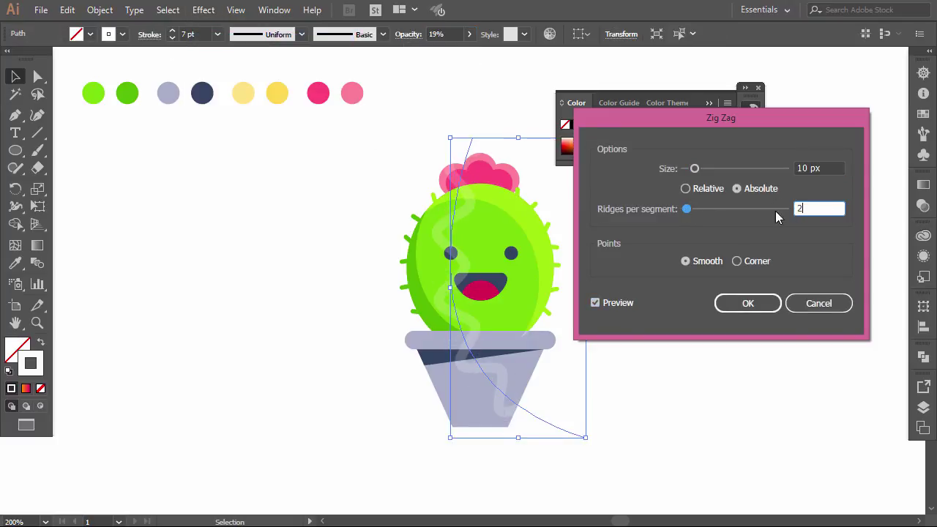
left_click(822, 168)
type("1")
key("Tab")
type("8")
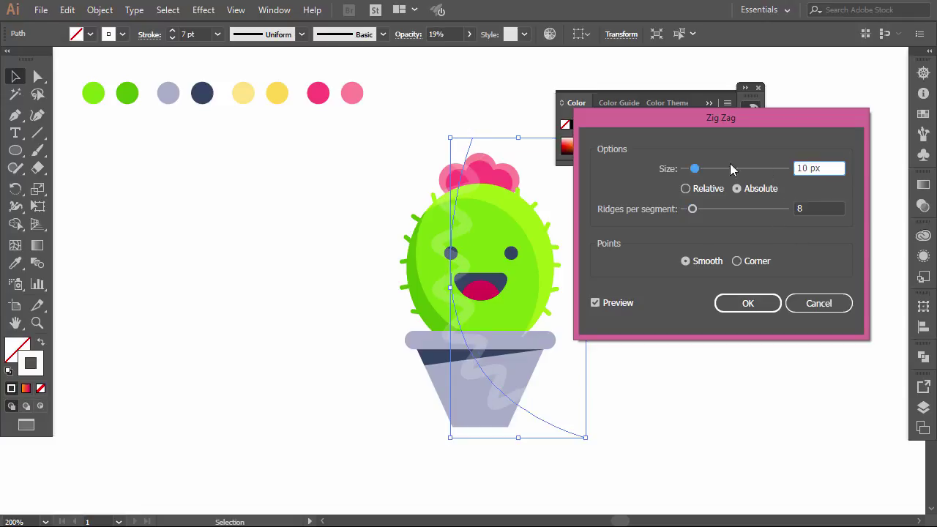
key("Tab")
type("3")
left_click(827, 202)
key("Return")
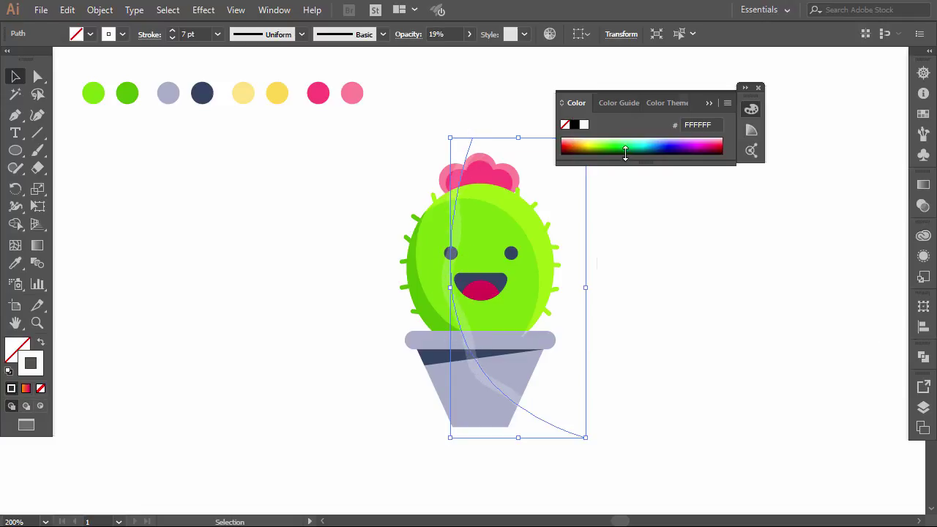
Step: Duplicate the wavy stripe, reflect it horizontally, and place it over the cactus
left_click_drag(458, 183, 504, 184)
left_click(100, 9)
left_click(368, 76)
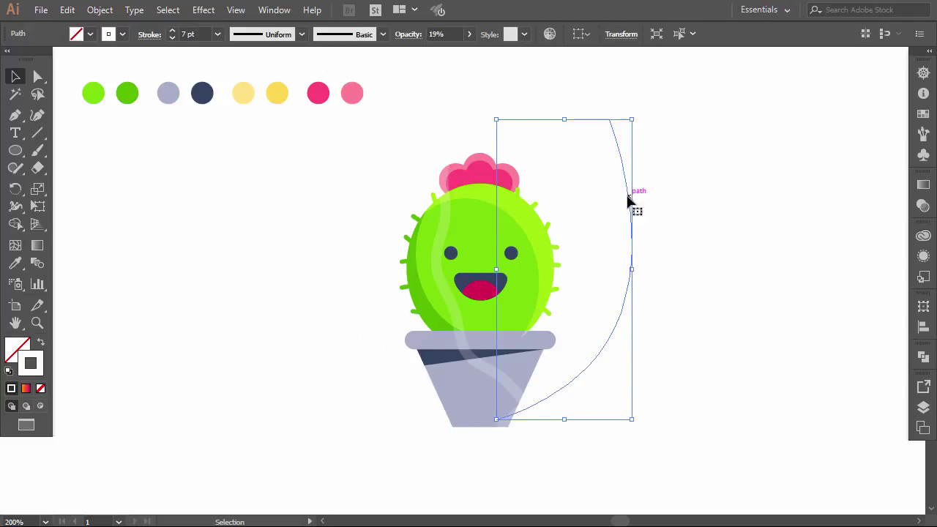
mouse_move(632, 199)
left_mouse_down()
mouse_move(518, 176)
mouse_move(554, 166)
left_mouse_up()
Step: Expand the stripes' appearance and trim the parts outside the cactus with Shape Builder
left_click(100, 9)
left_click(184, 177)
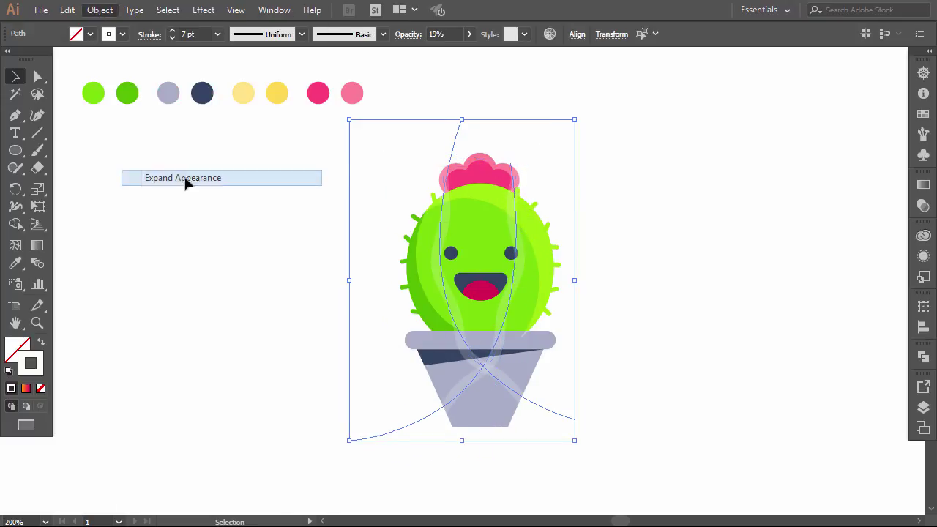
left_click(99, 10)
left_click(184, 161)
left_click(436, 356)
key("shift+m")
left_click(448, 394, "alt")
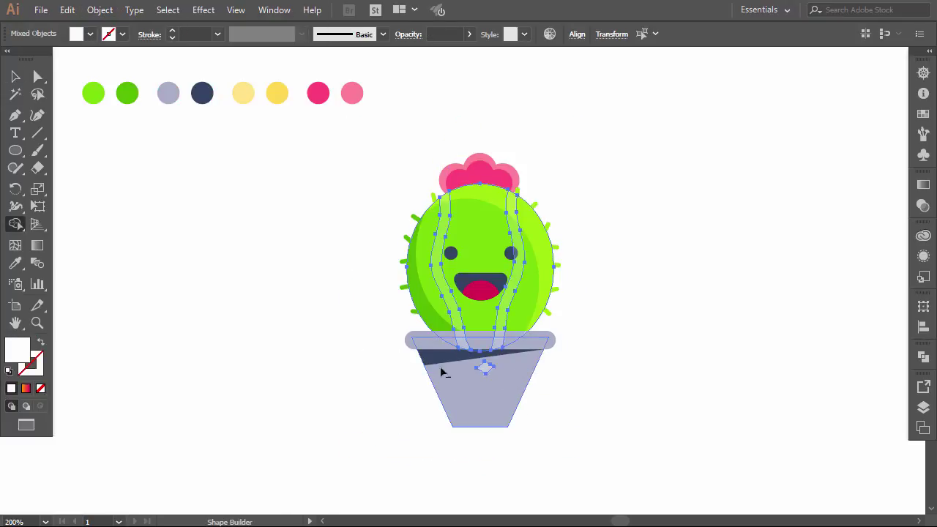
key("v")
left_click(142, 247)
left_click(499, 326)
left_click(502, 150)
Step: Move the cactus right and draw a navy ellipse shadow behind the pot
left_click_drag(502, 150, 656, 150)
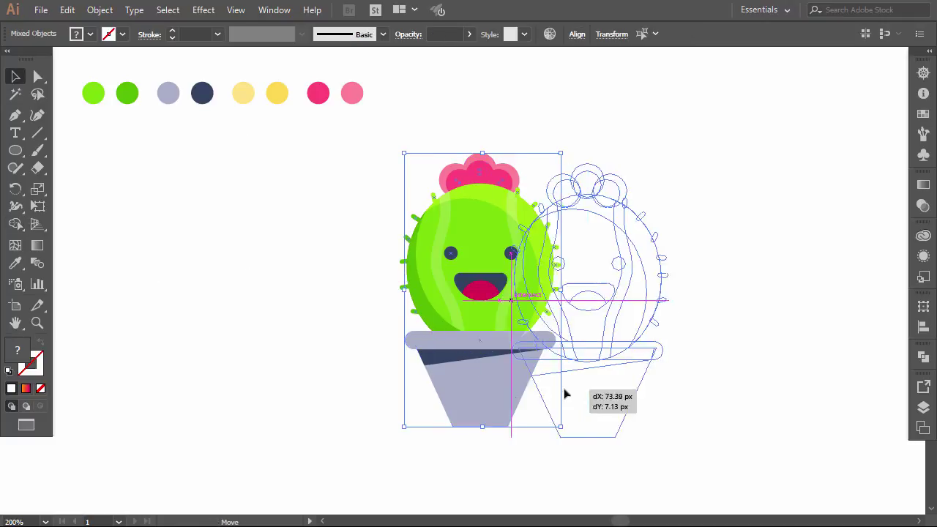
key("l")
mouse_move(685, 525)
left_mouse_down()
mouse_move(481, 432)
mouse_move(534, 441)
left_mouse_up()
key("i")
left_click(202, 93)
right_click(582, 432)
left_click(454, 388)
mouse_move(630, 442)
left_mouse_down()
mouse_move(542, 442)
mouse_move(538, 431)
left_mouse_up()
left_click(735, 446)
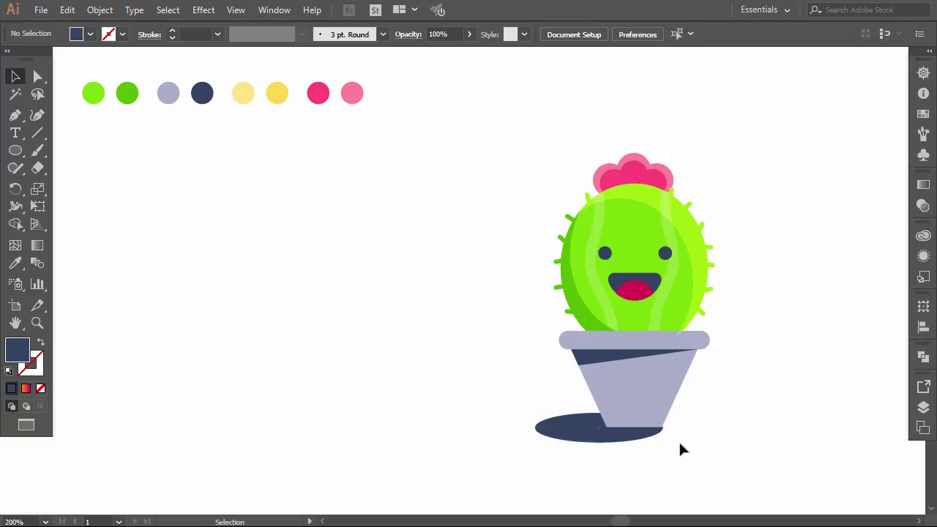
left_click(651, 434)
Step: Fill the shadow with a navy linear gradient fading to 0% opacity on the left
double_click(18, 349)
left_click(629, 182)
key("period")
double_click(879, 295)
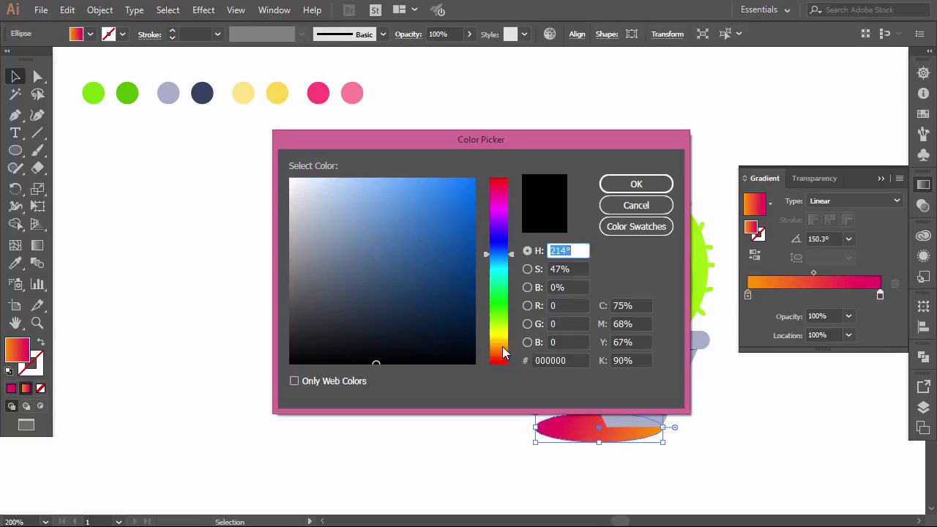
left_click(633, 184)
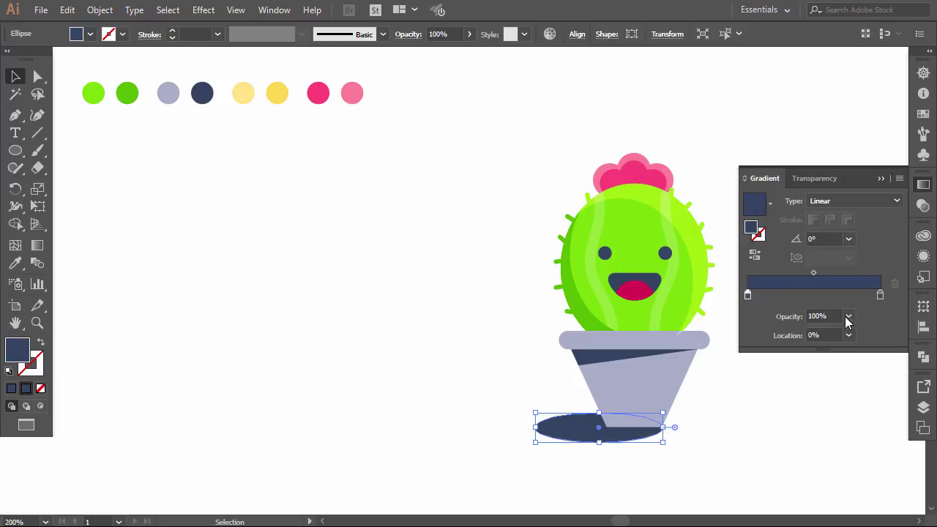
left_click_drag(847, 318, 777, 302)
left_click_drag(848, 316, 754, 302)
left_click(37, 245)
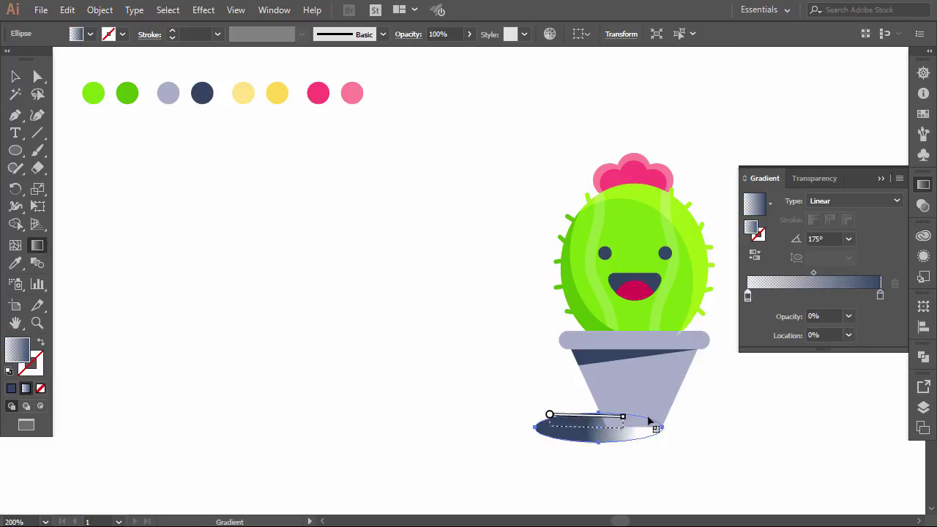
key("v")
left_click(236, 217)
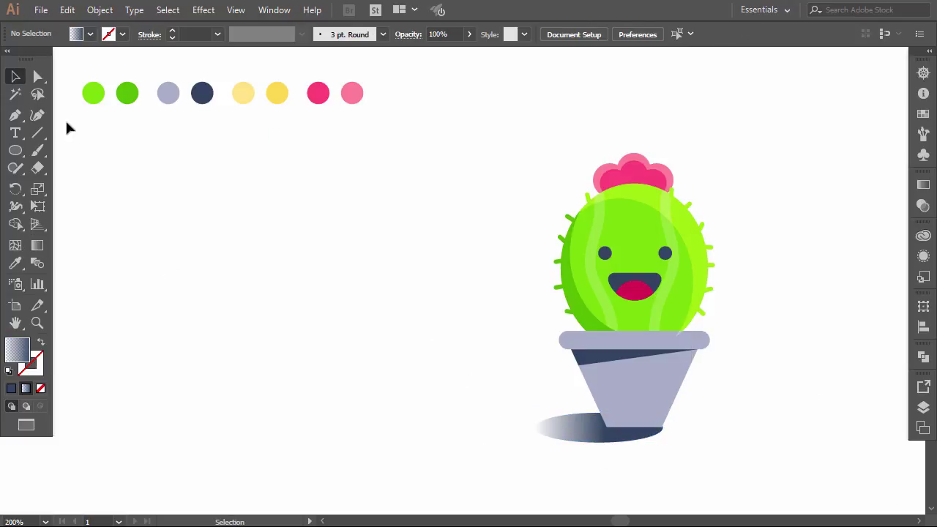
left_click(15, 150)
Step: Draw a light grey rounded rectangle beside the cactus with rounder corners
left_click(95, 168)
mouse_move(414, 148)
left_mouse_down()
mouse_move(238, 266)
mouse_move(266, 287)
left_mouse_up()
key("i")
left_click(243, 93)
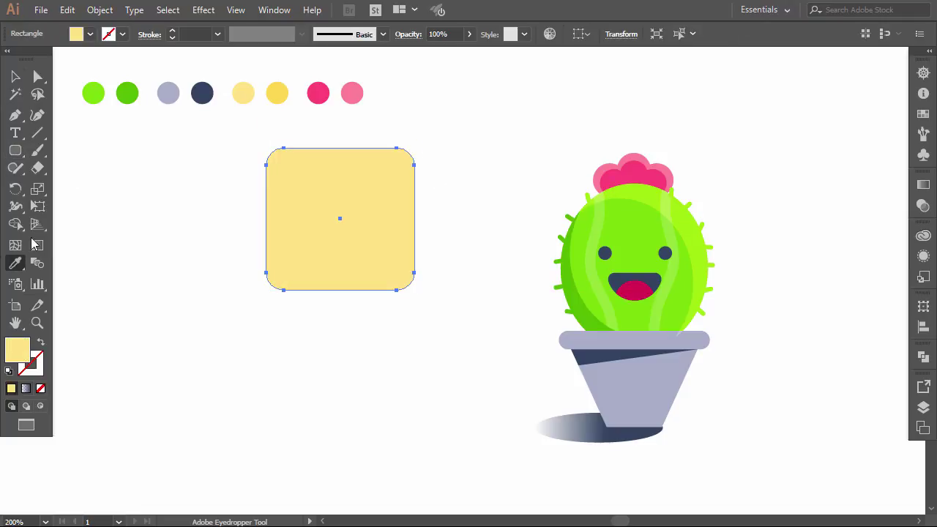
left_click(168, 93)
double_click(17, 349)
left_click(632, 186)
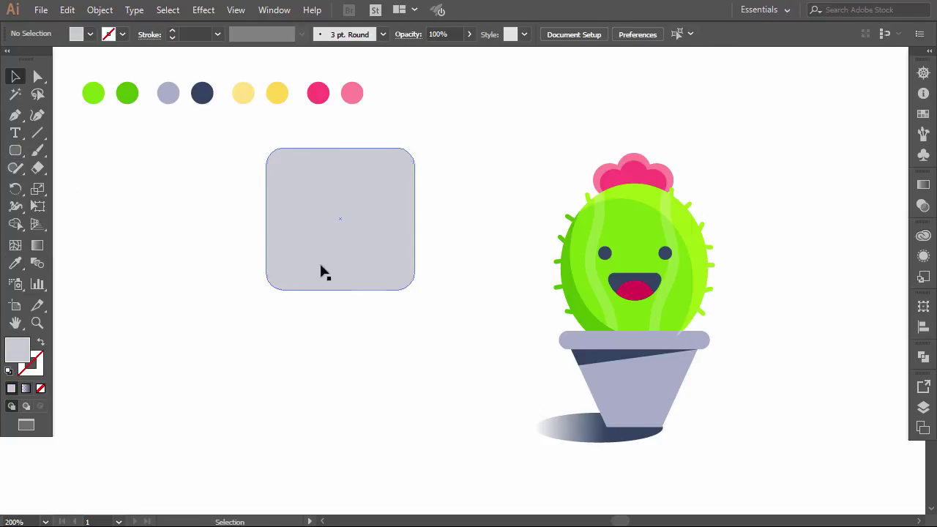
left_click_drag(320, 270, 409, 269)
left_click_drag(491, 173, 469, 191)
left_click(16, 115)
Step: Draw a curved tail and unite it with the rectangle into one speech bubble
left_click(445, 287)
left_click_drag(520, 311, 504, 247)
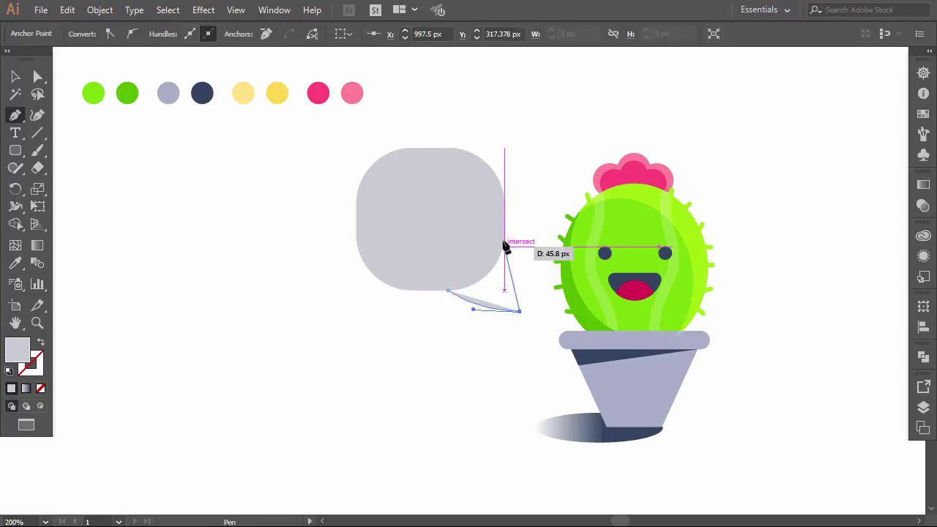
left_click(429, 218)
left_click(445, 287)
key("v")
left_click(923, 357)
left_click(751, 387)
left_click(783, 328)
key("t")
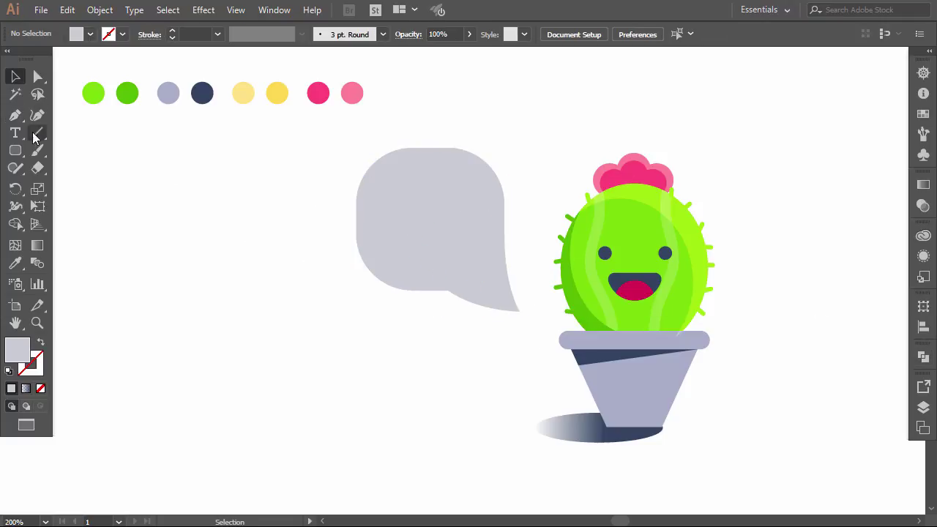
left_click(245, 252)
Step: Type the CUTE CACTUS caption, colour it pink, and move it into the bubble
type("CY")
type("ACTUS")
key("Escape")
key("i")
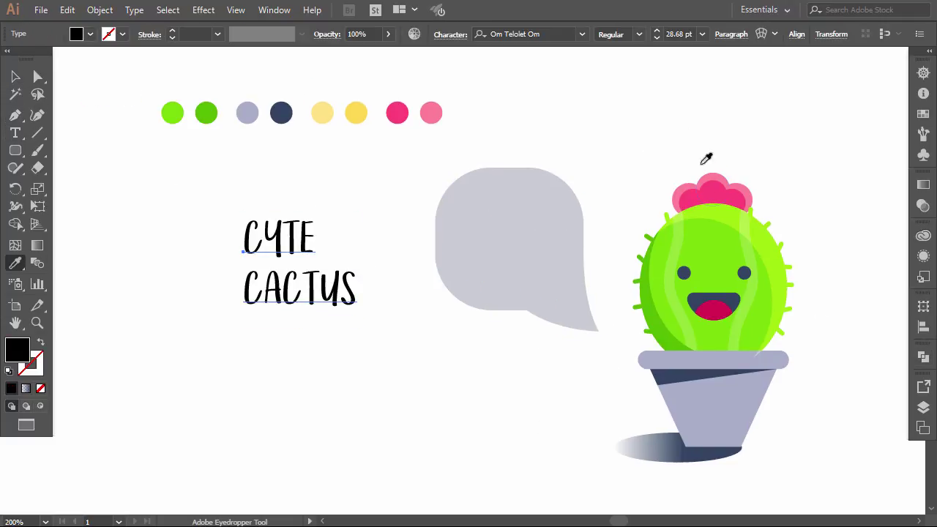
left_click(709, 192)
key("v")
left_click_drag(244, 261, 463, 235)
key("t")
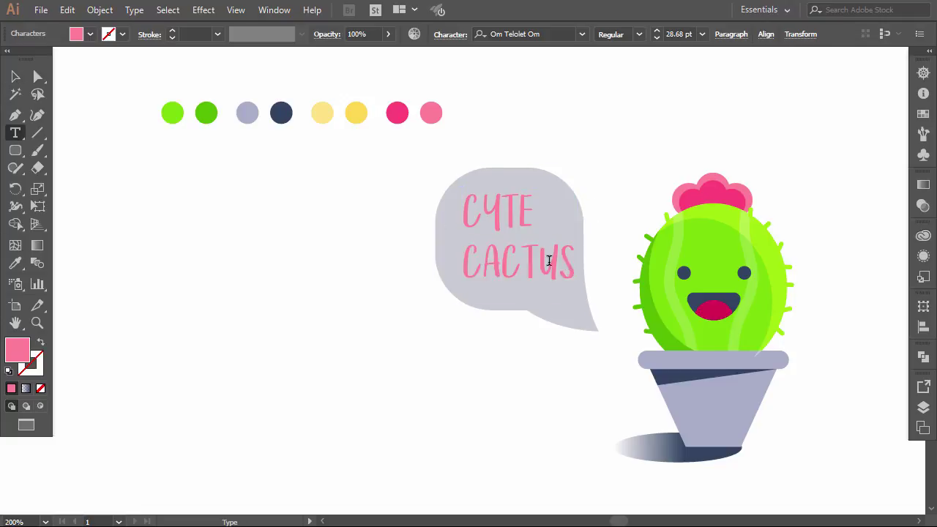
left_click_drag(539, 267, 415, 162)
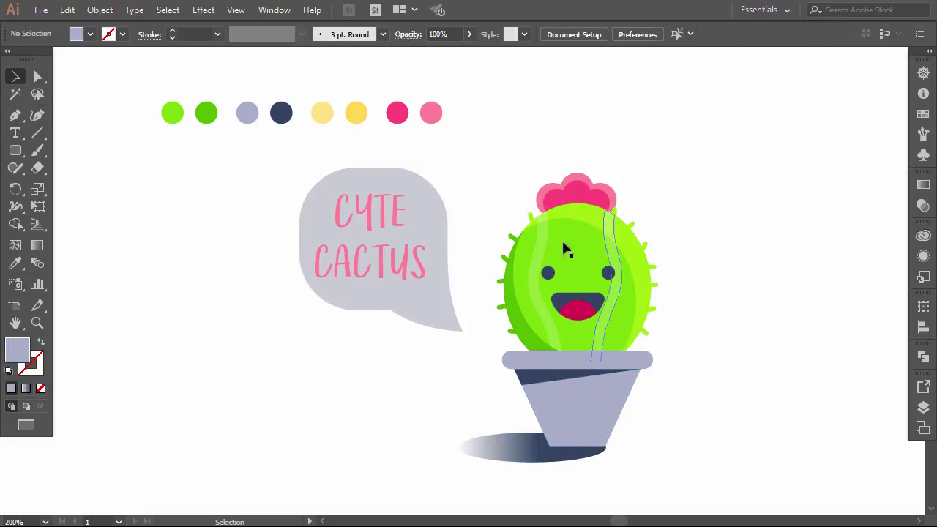
Step: Move the colour dots, speech bubble and cactus to the left
left_click(556, 194)
left_click(673, 293)
left_click(370, 262)
right_click(410, 248)
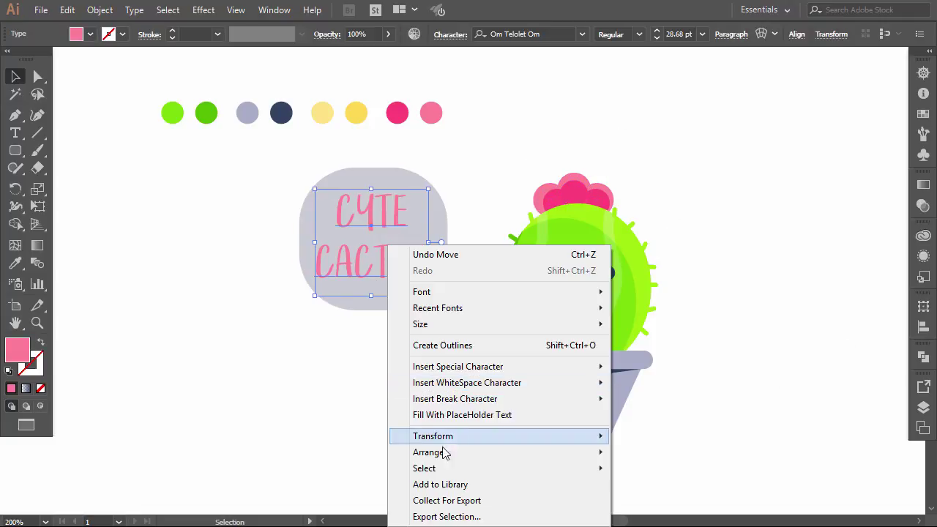
left_click_drag(461, 94, 142, 142)
left_click_drag(207, 112, 117, 77)
left_click_drag(265, 336, 667, 438)
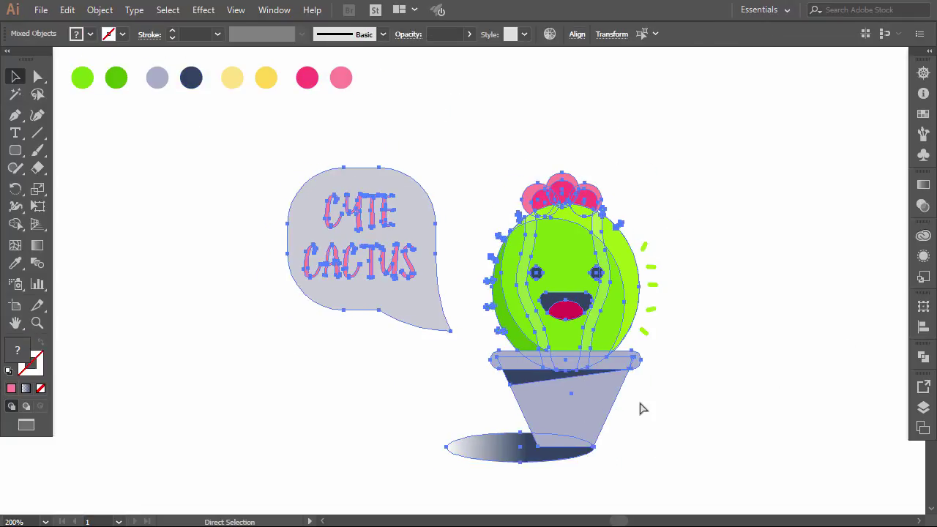
left_click_drag(777, 151, 109, 480)
Step: Scale the selected cactus and bubble artwork up slightly from a corner handle
left_click_drag(631, 167, 646, 157)
left_click(744, 400)
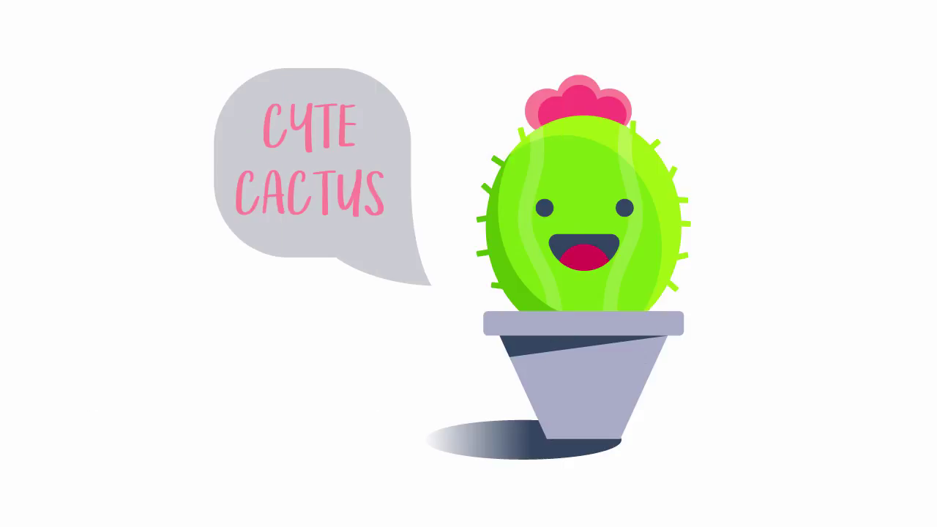